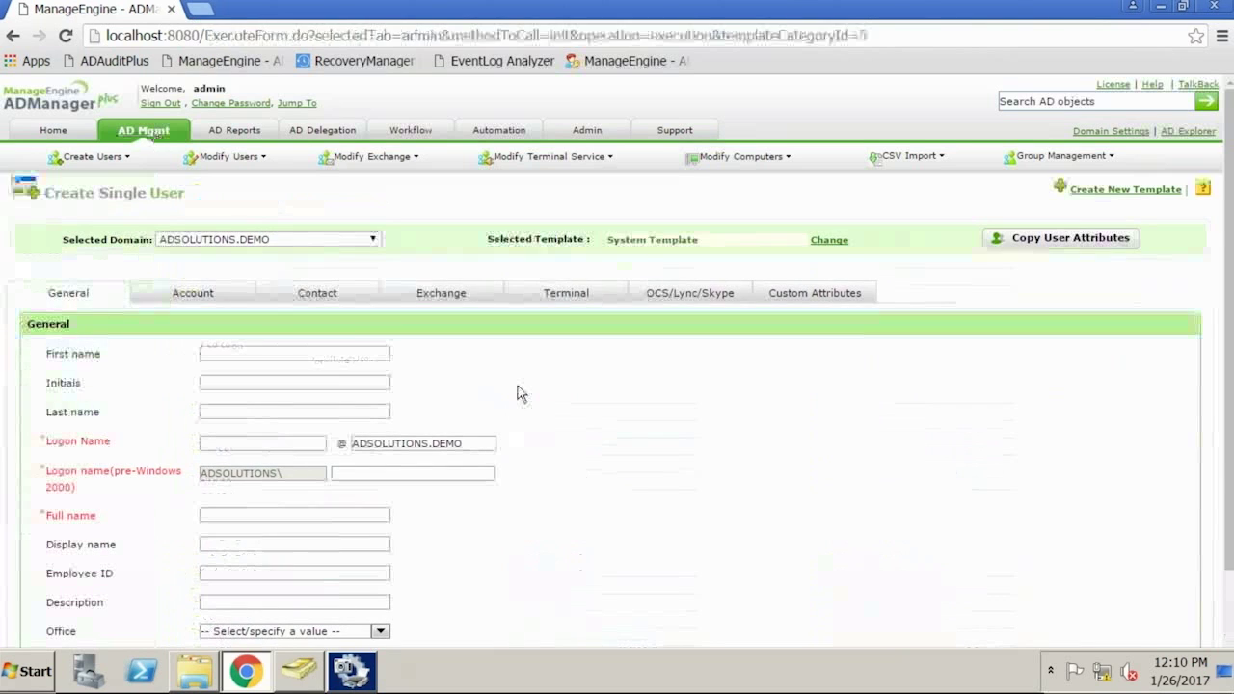
scroll(444, 321, "down", 2)
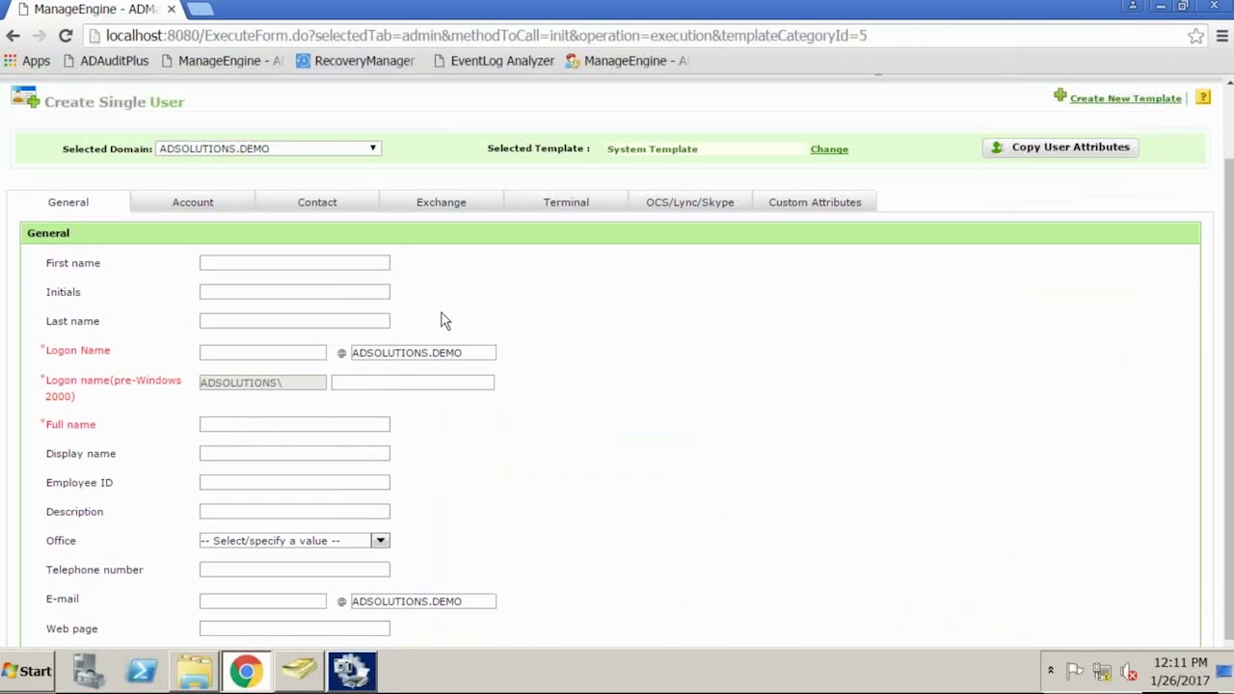
left_click(192, 204)
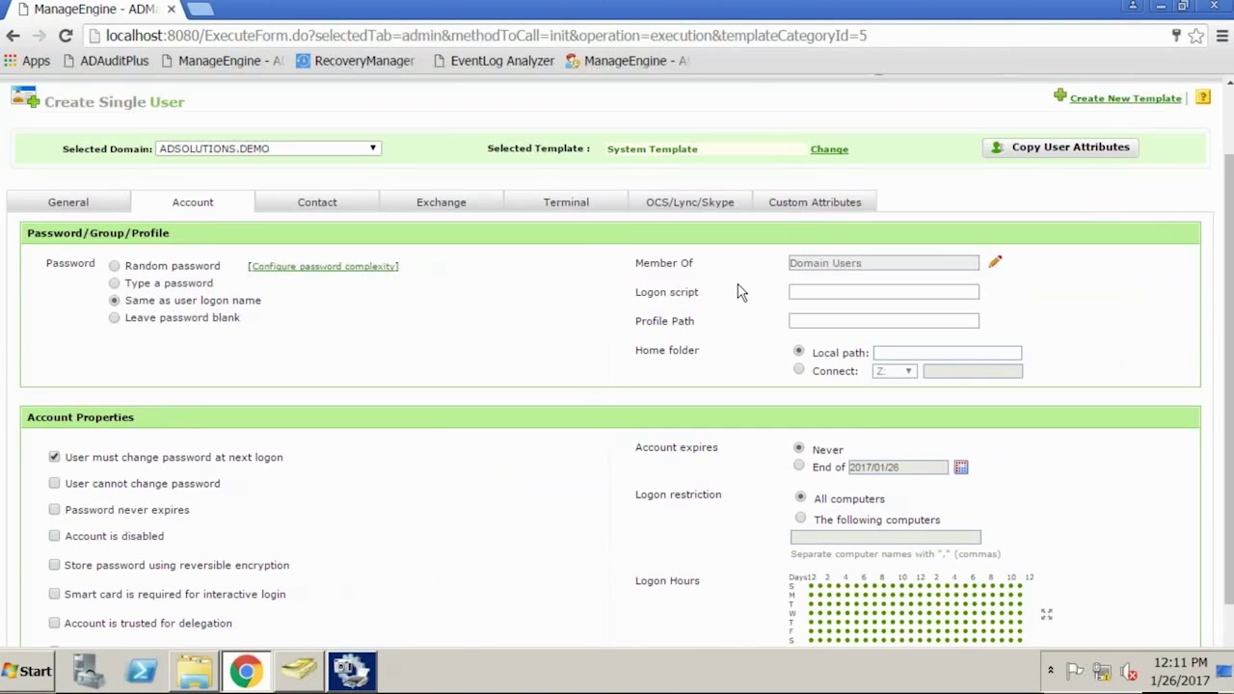
left_click(68, 202)
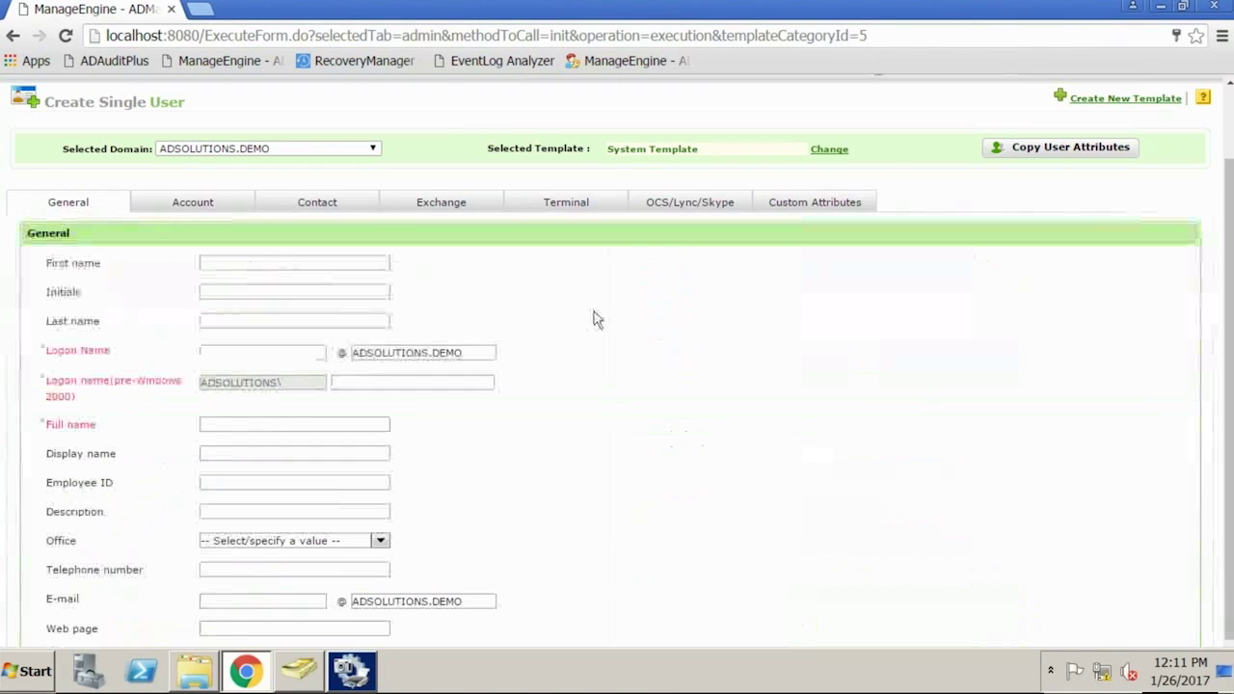
scroll(623, 323, "up", 1)
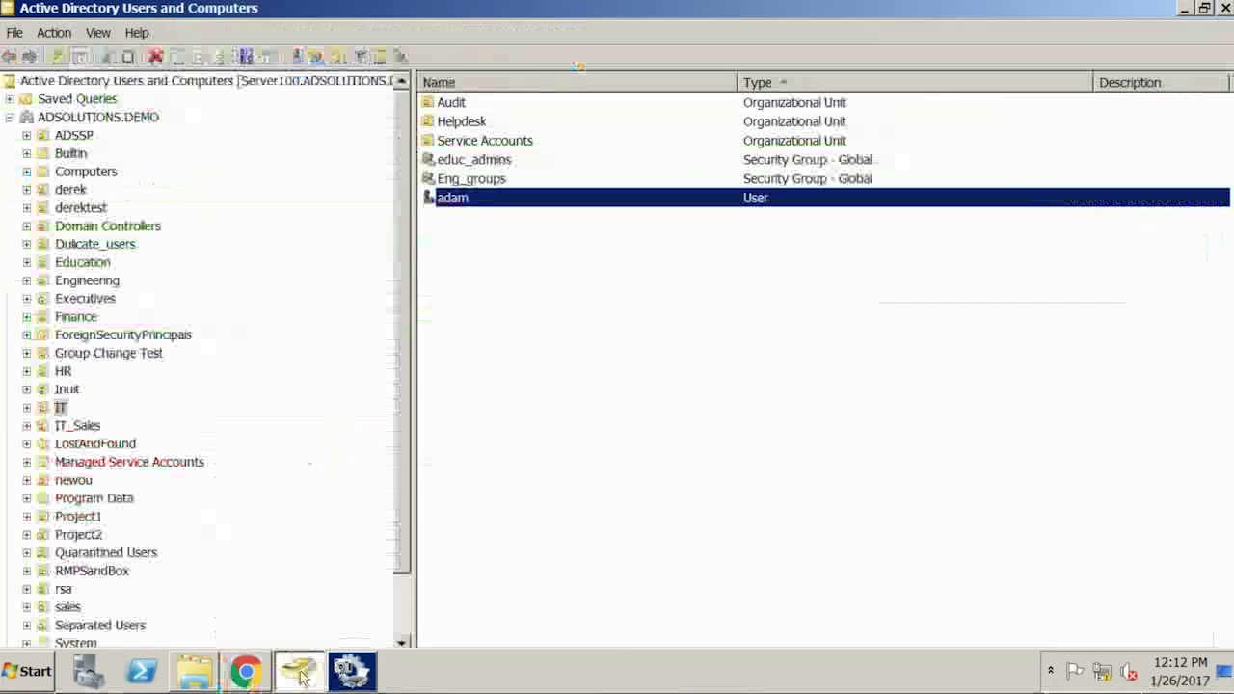
left_click(300, 673)
right_click(506, 360)
mouse_move(565, 441)
left_click(731, 588)
left_click(268, 137)
type("asdfsadf")
left_click(194, 265)
type("asdfsadfsadf")
left_click(388, 400)
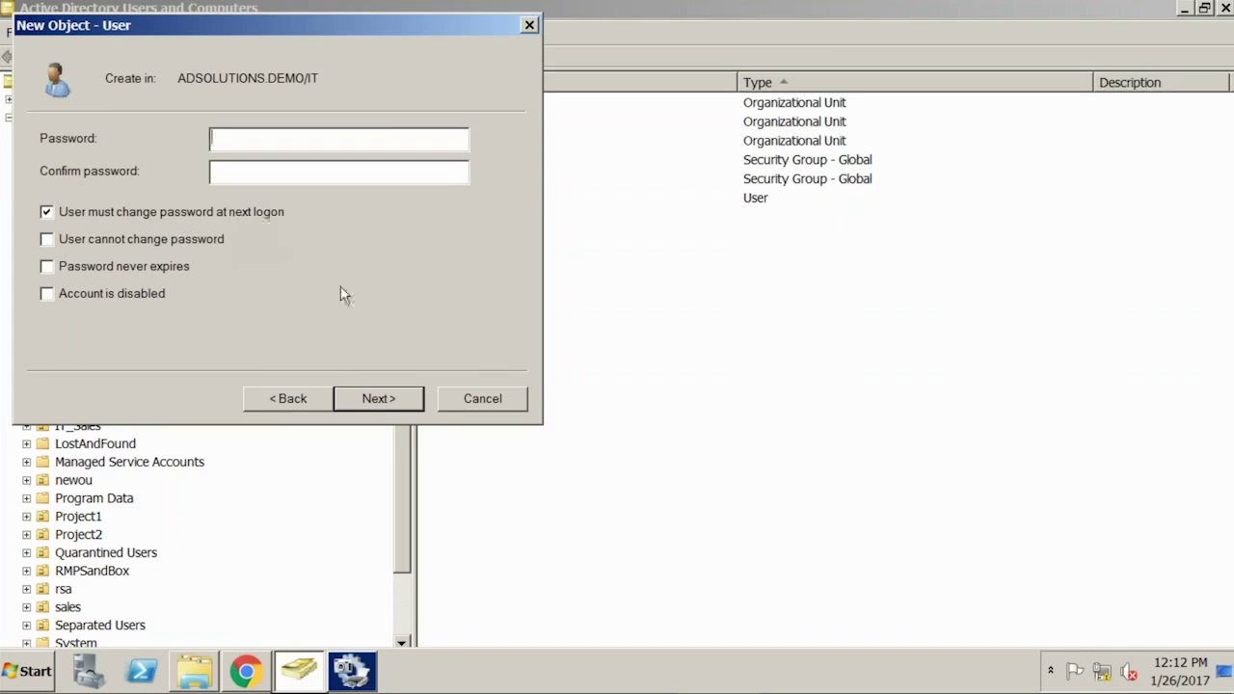
left_click(492, 396)
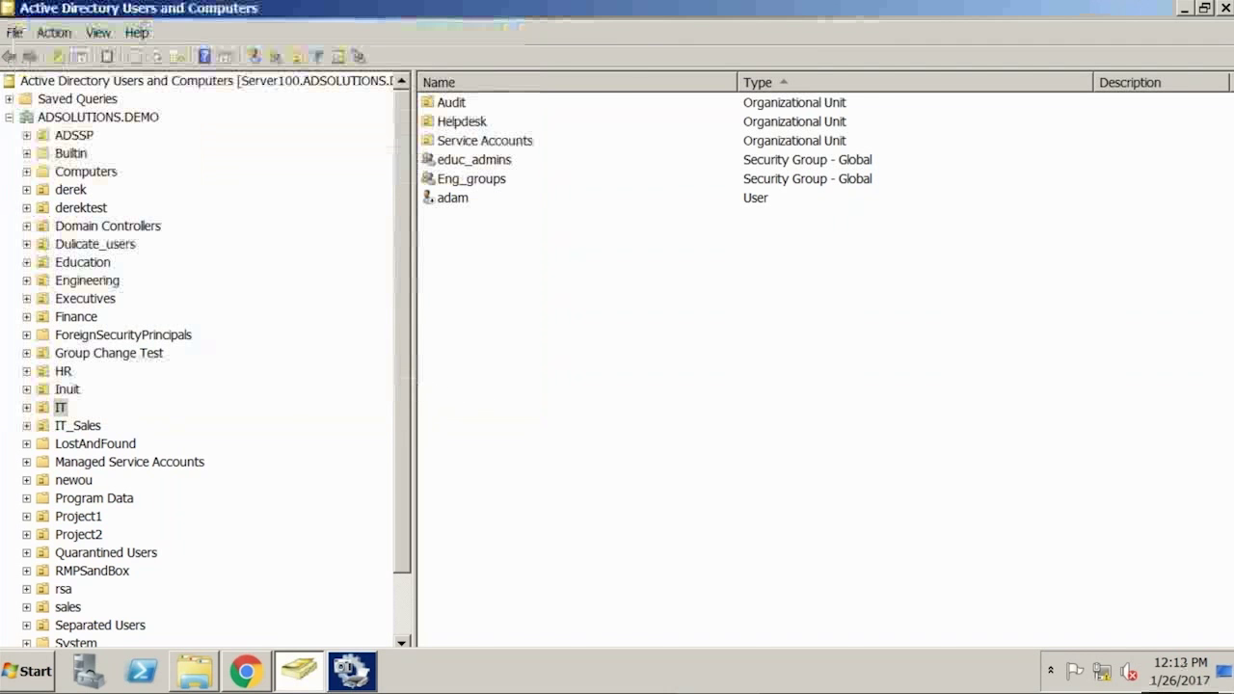
left_click(246, 672)
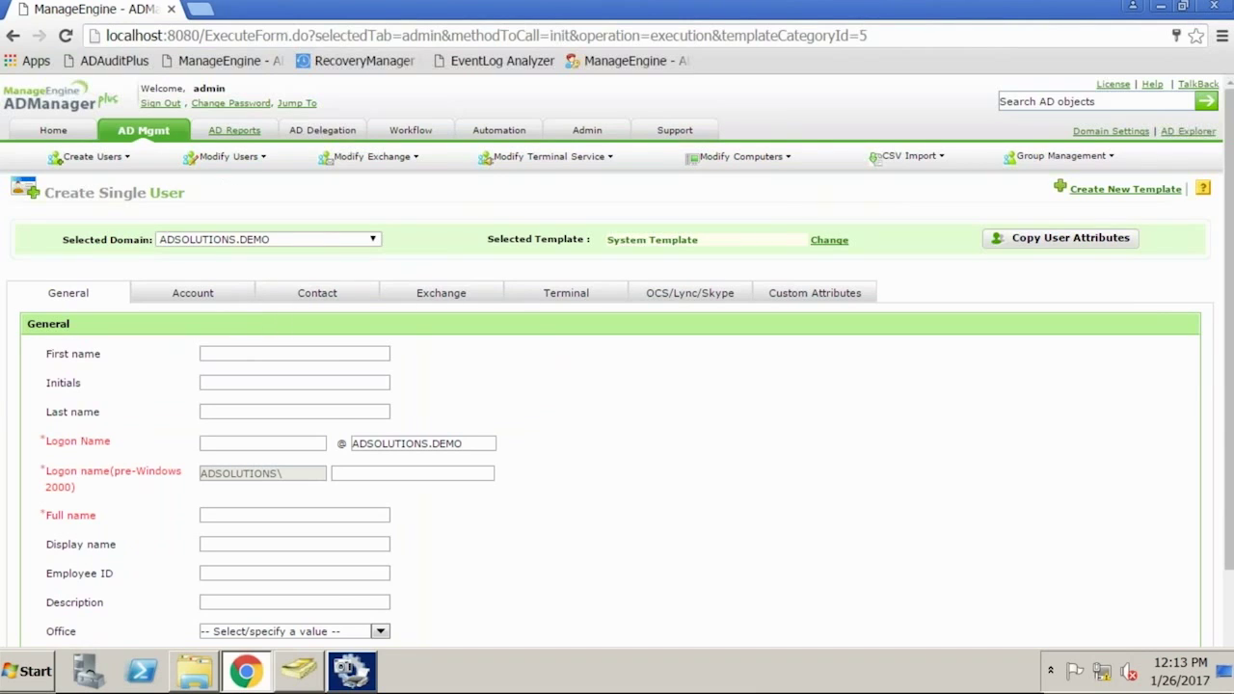
Open the Users Never Logged On report for ADSOLUTIONS.DEMO and scroll through its 86 accounts
left_click(234, 130)
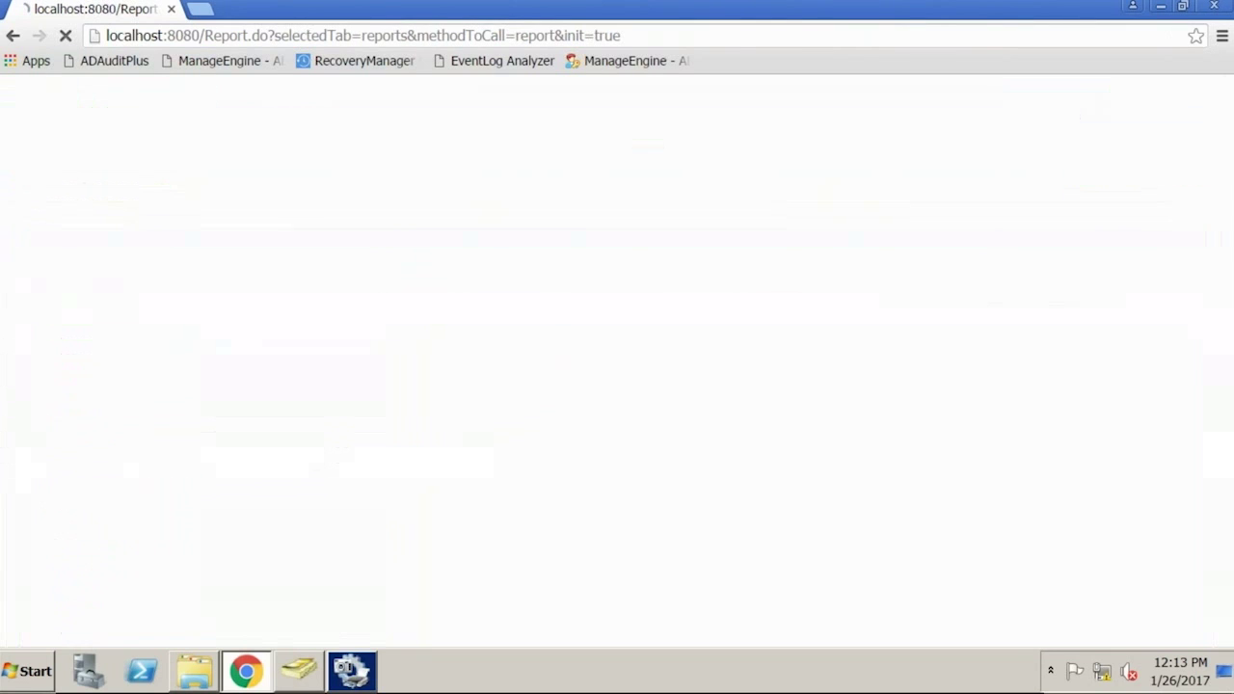
left_click(217, 278)
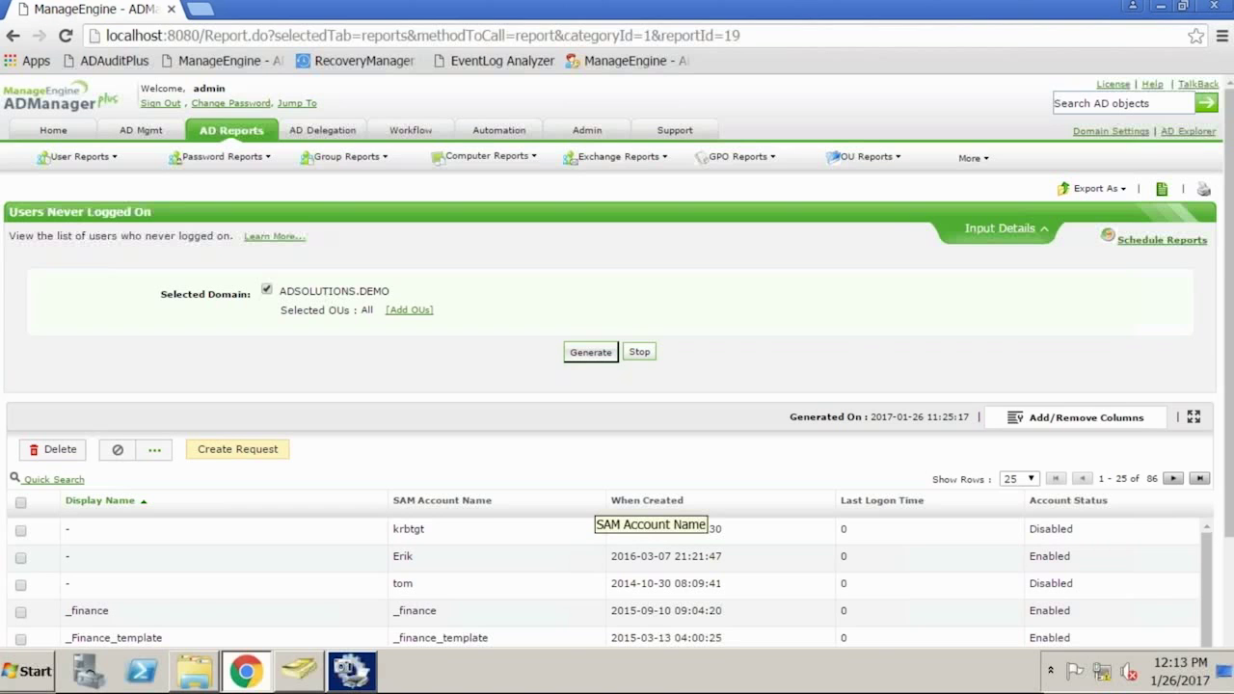
scroll(598, 508, "down", 5)
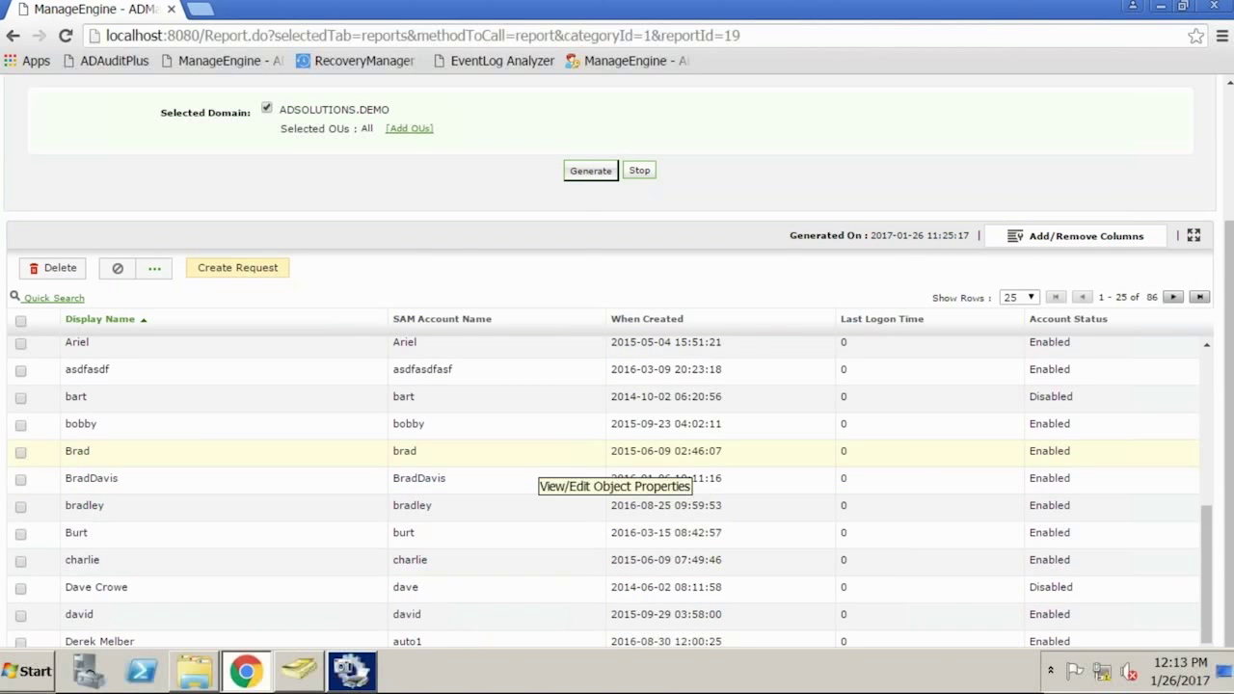
scroll(207, 433, "down", 1)
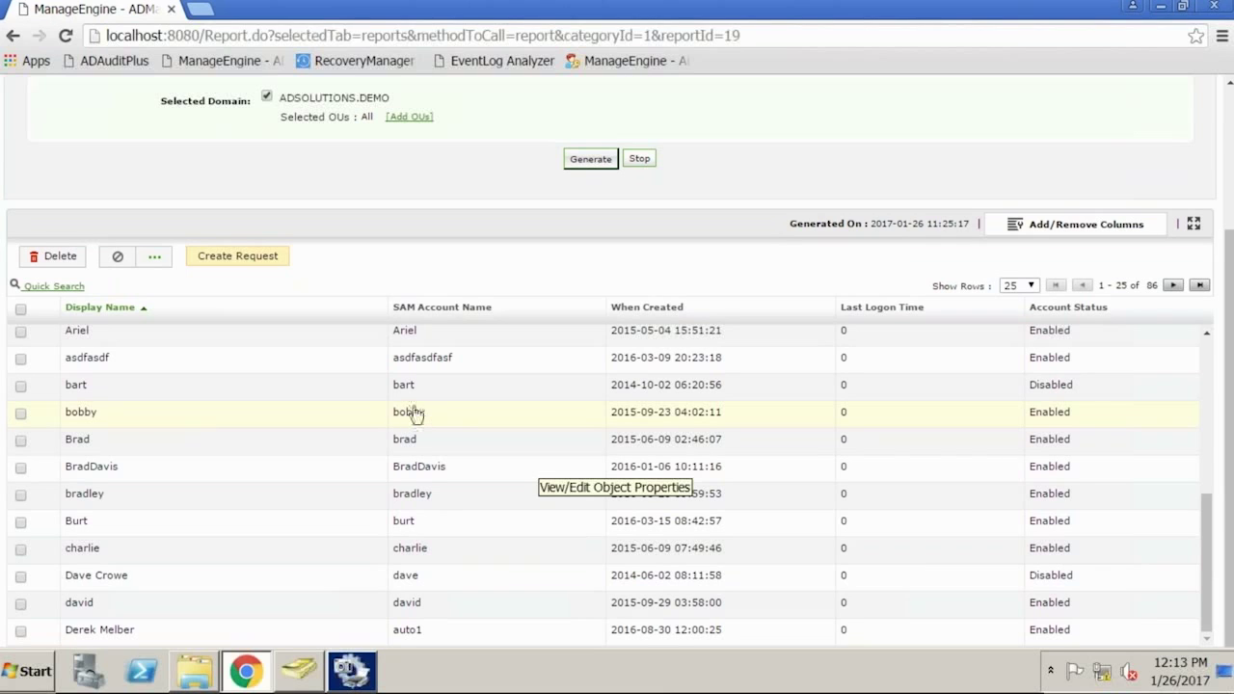
scroll(453, 376, "up", 10)
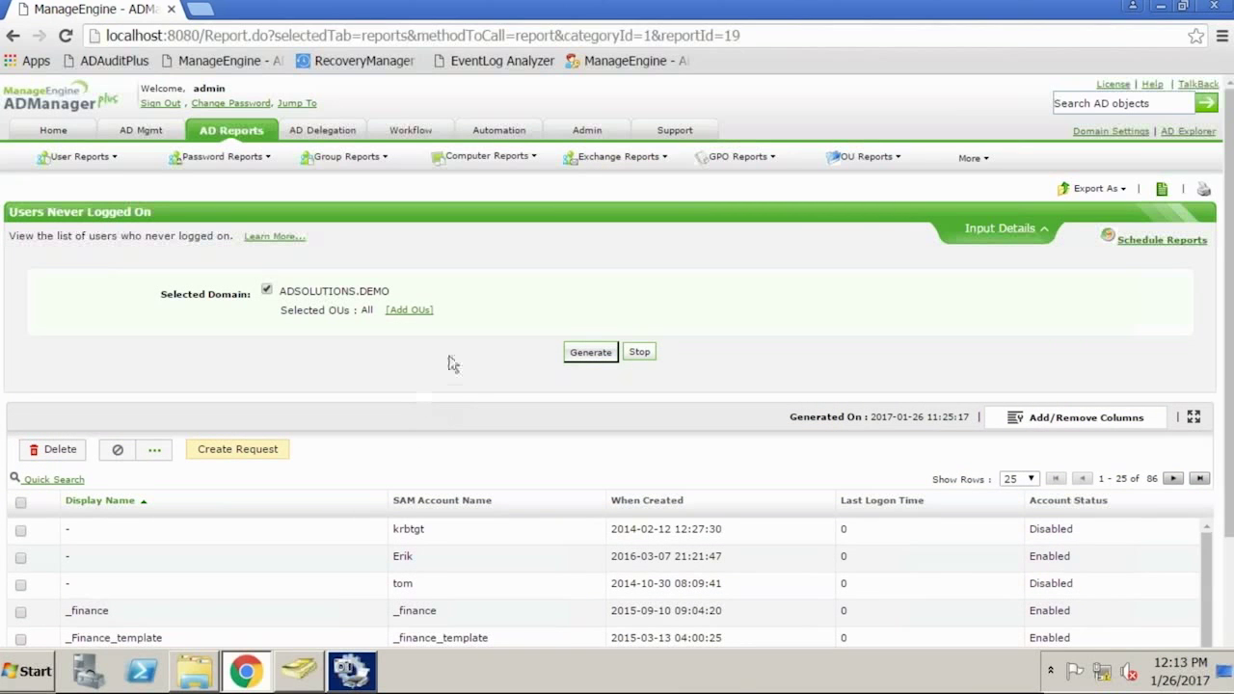
Start a new single user under AD Mgmt and set its account password to Random password
left_click(141, 131)
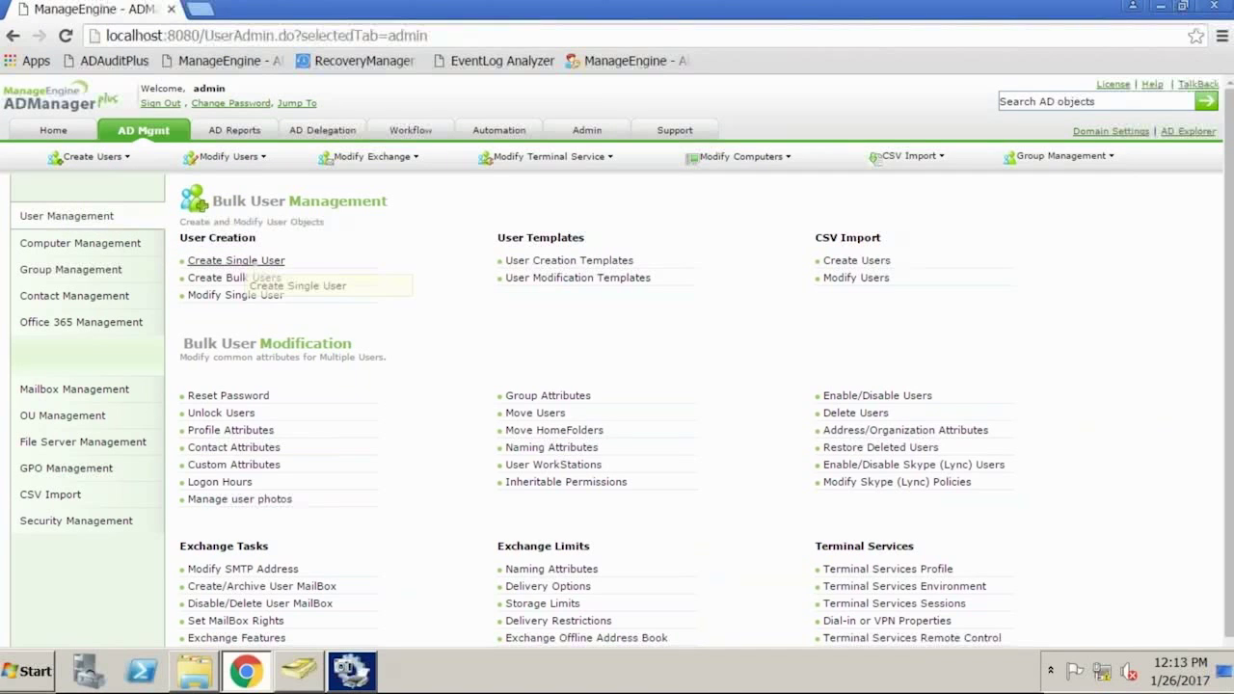
left_click(247, 264)
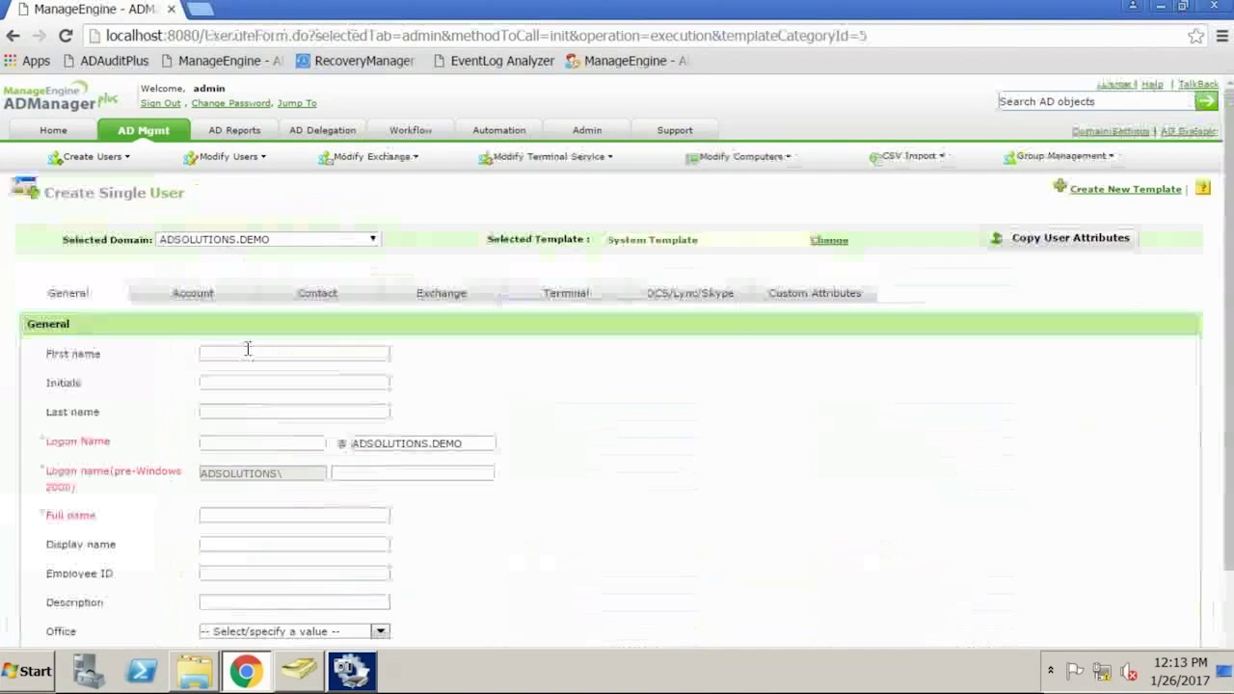
left_click(193, 297)
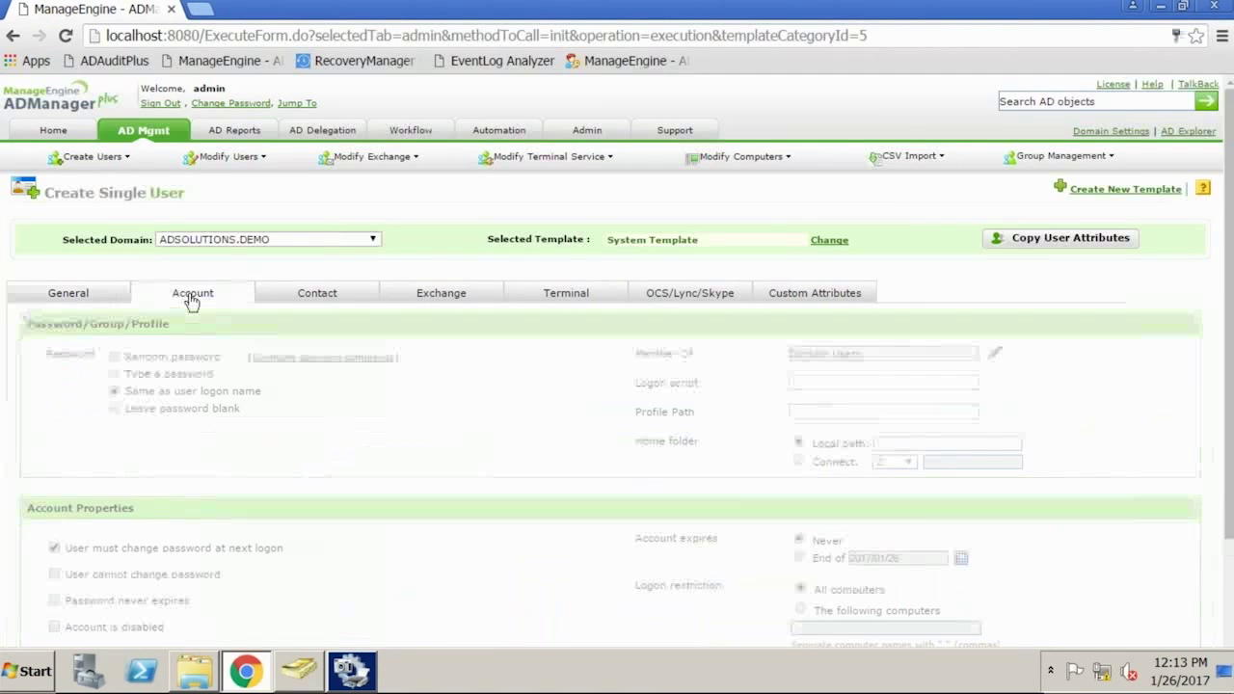
left_click(116, 358)
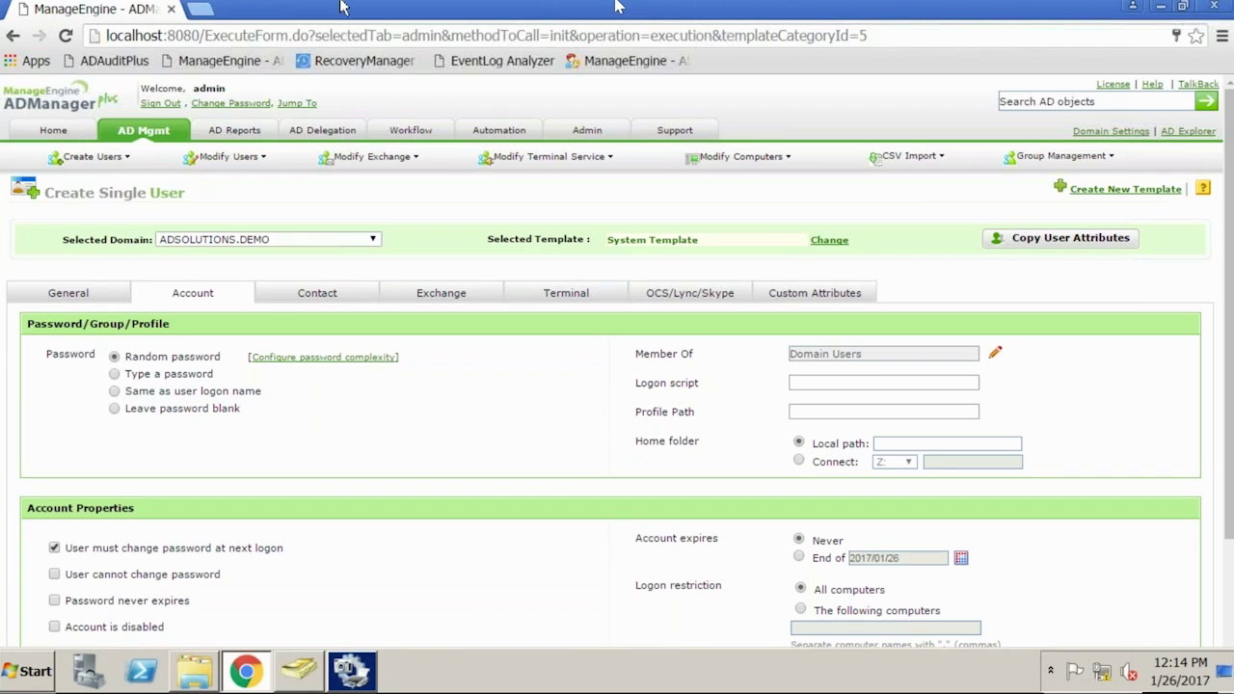
Minimize the VM and advance the slide show to the Bulk User Creation section slide
mouse_move(1090, 7)
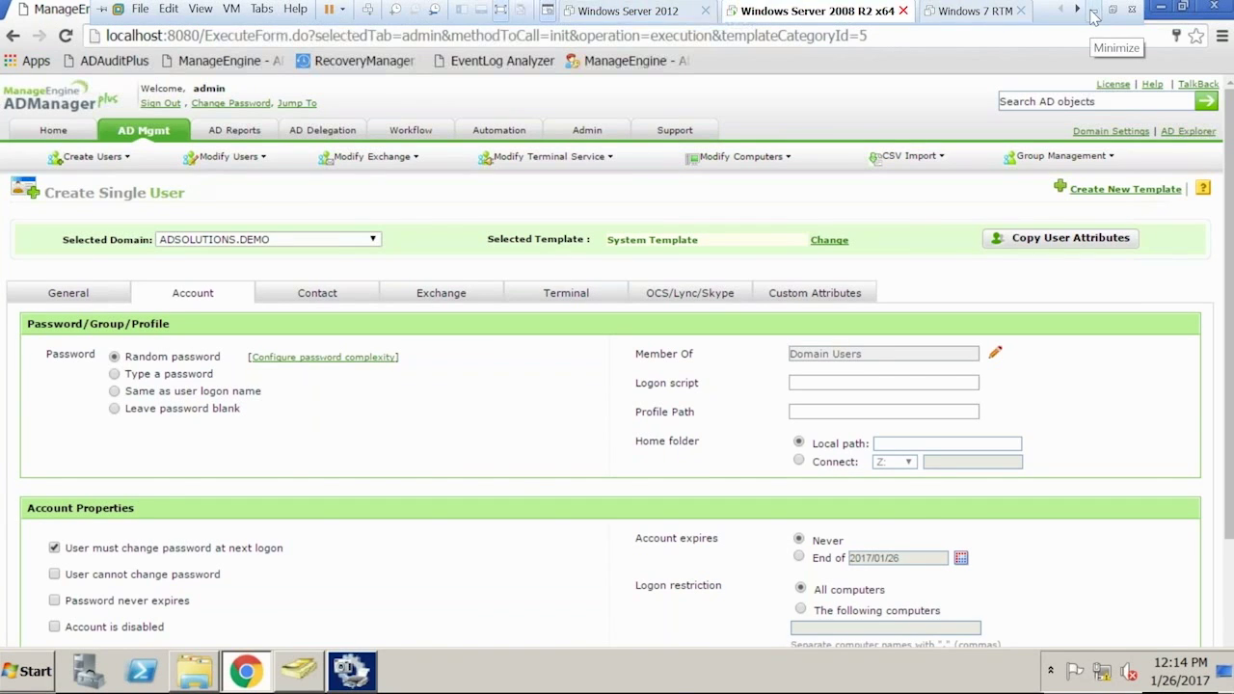
left_click(1096, 9)
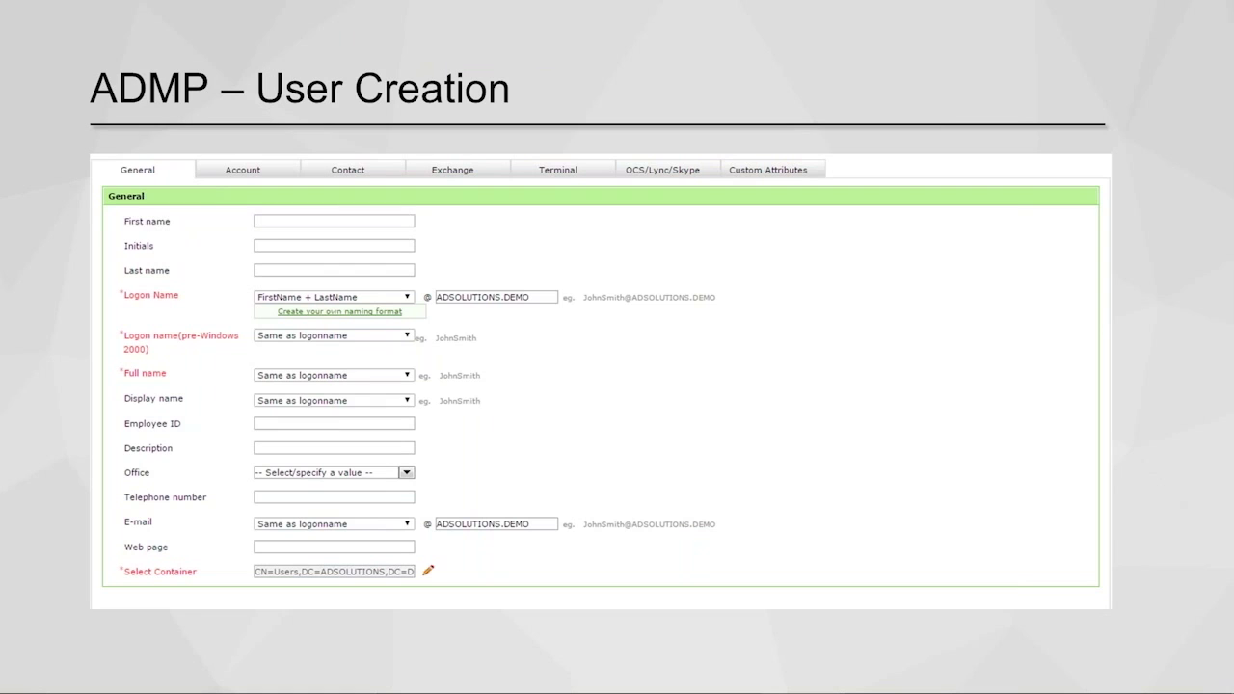
key("Right")
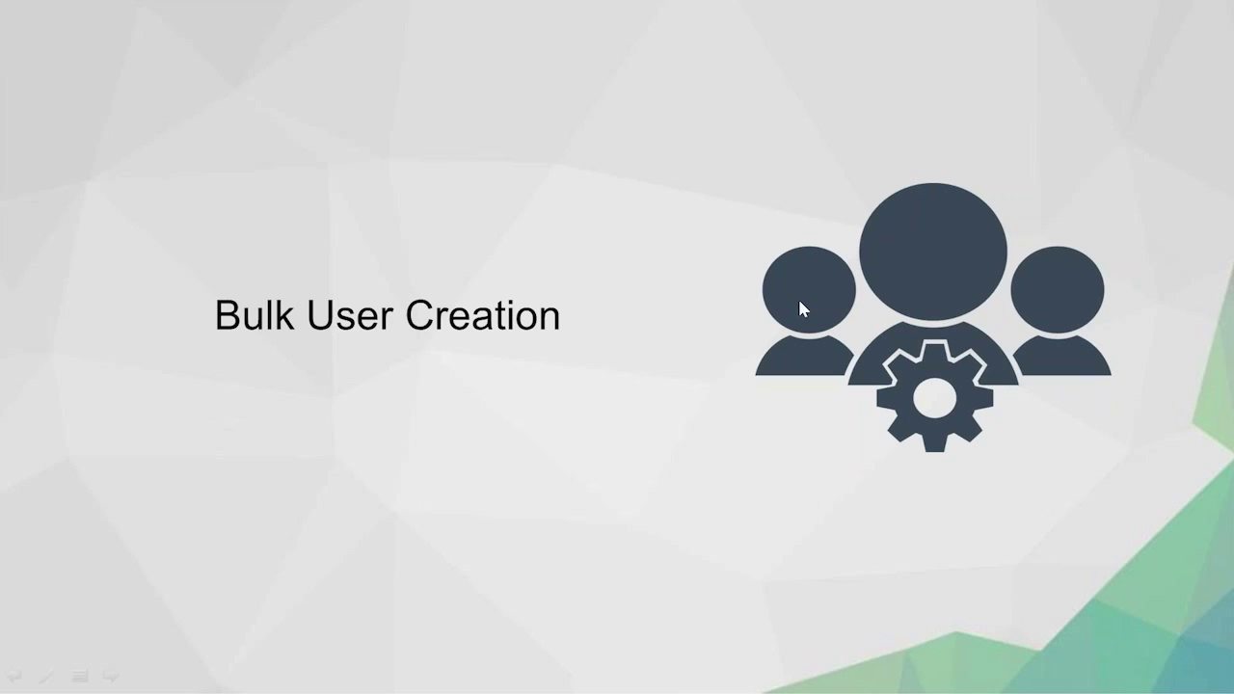
Restore the server VM and switch to Active Directory Users and Computers
key("super")
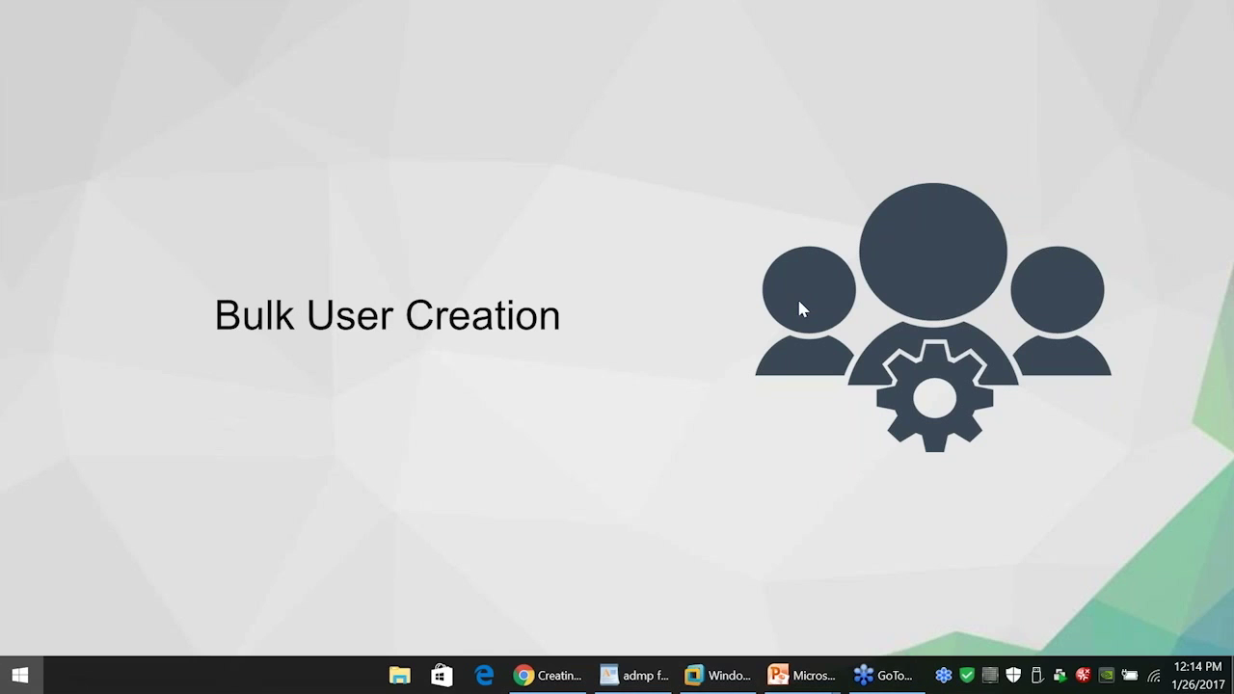
left_click(724, 675)
left_click(299, 671)
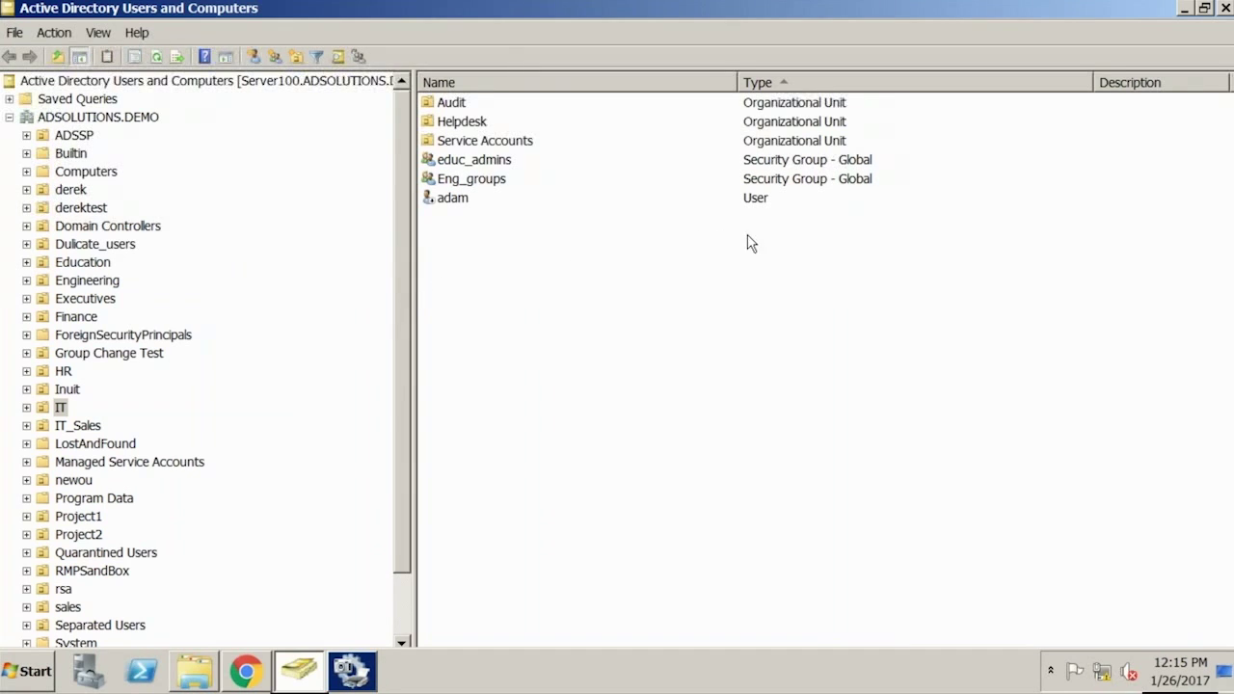
Minimize the VM and advance to the ADMP – Bulk User Creation slide
mouse_move(991, 3)
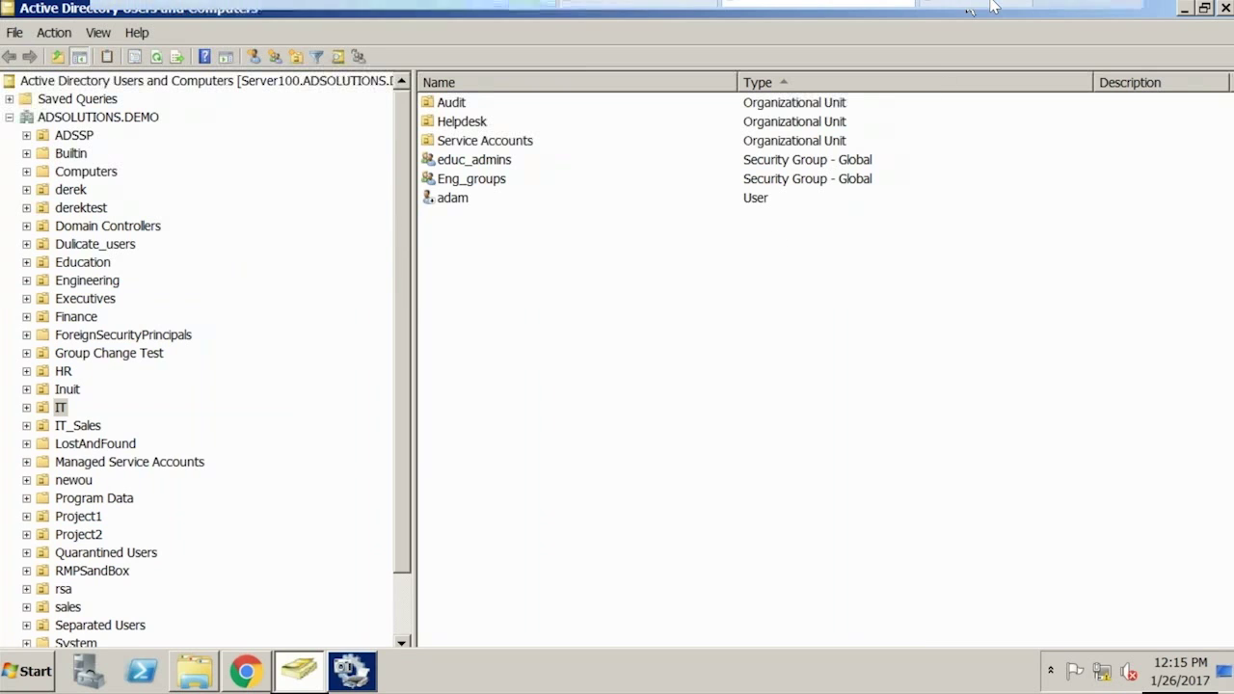
left_click(1096, 12)
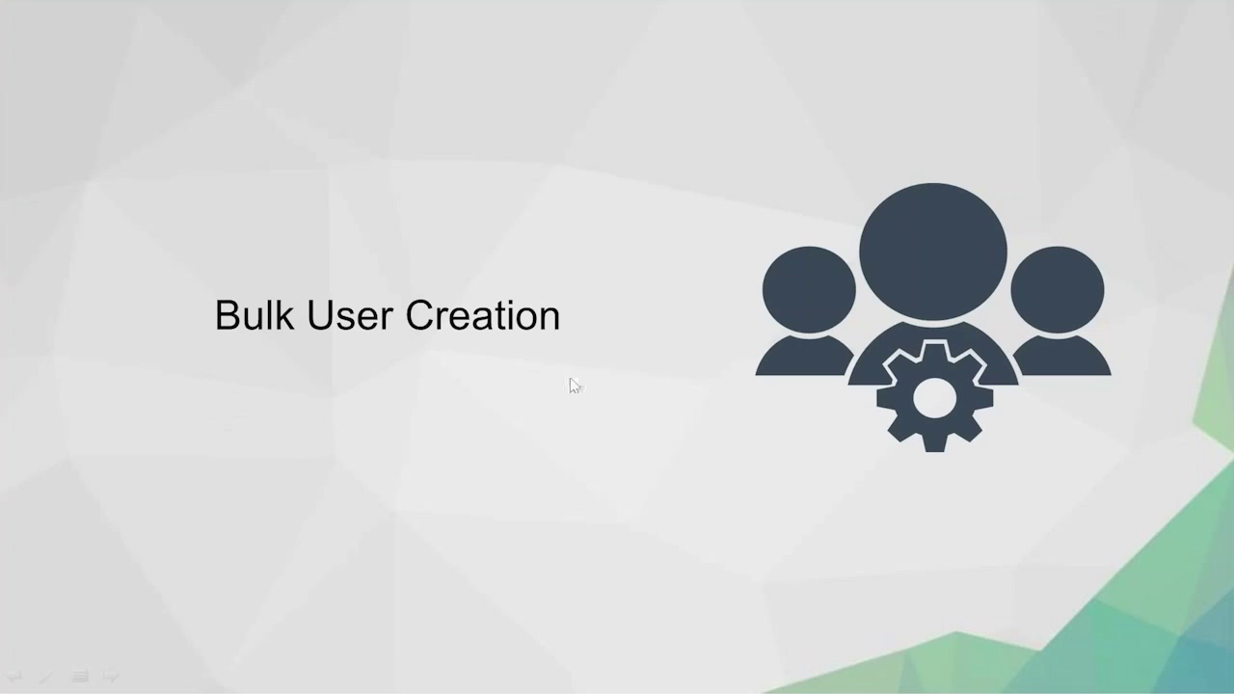
left_click(585, 379)
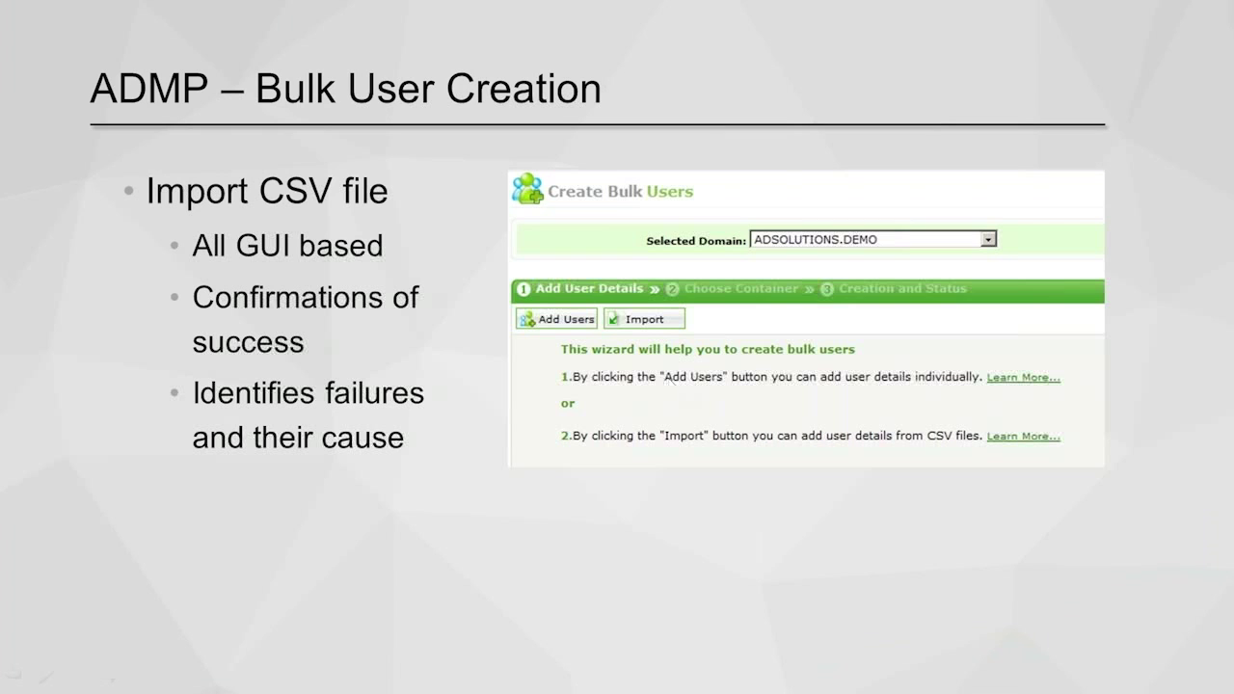
Restore the server VM and switch to ADManager Plus in the browser
key("super")
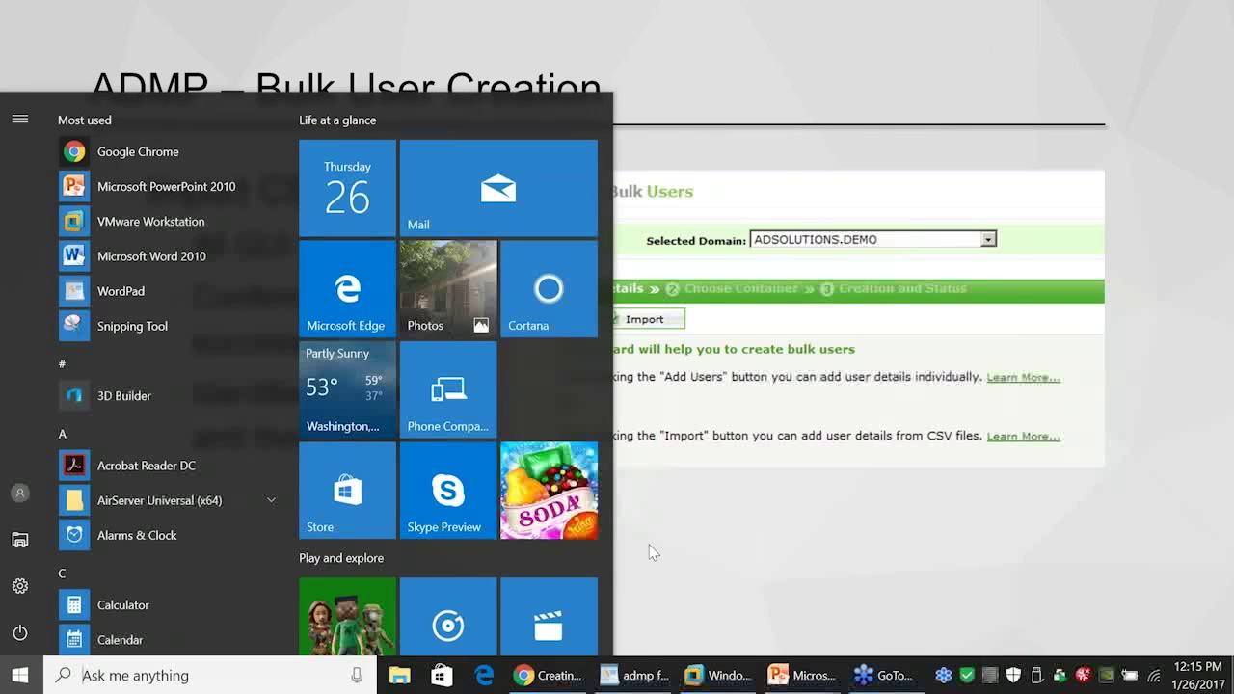
left_click(725, 675)
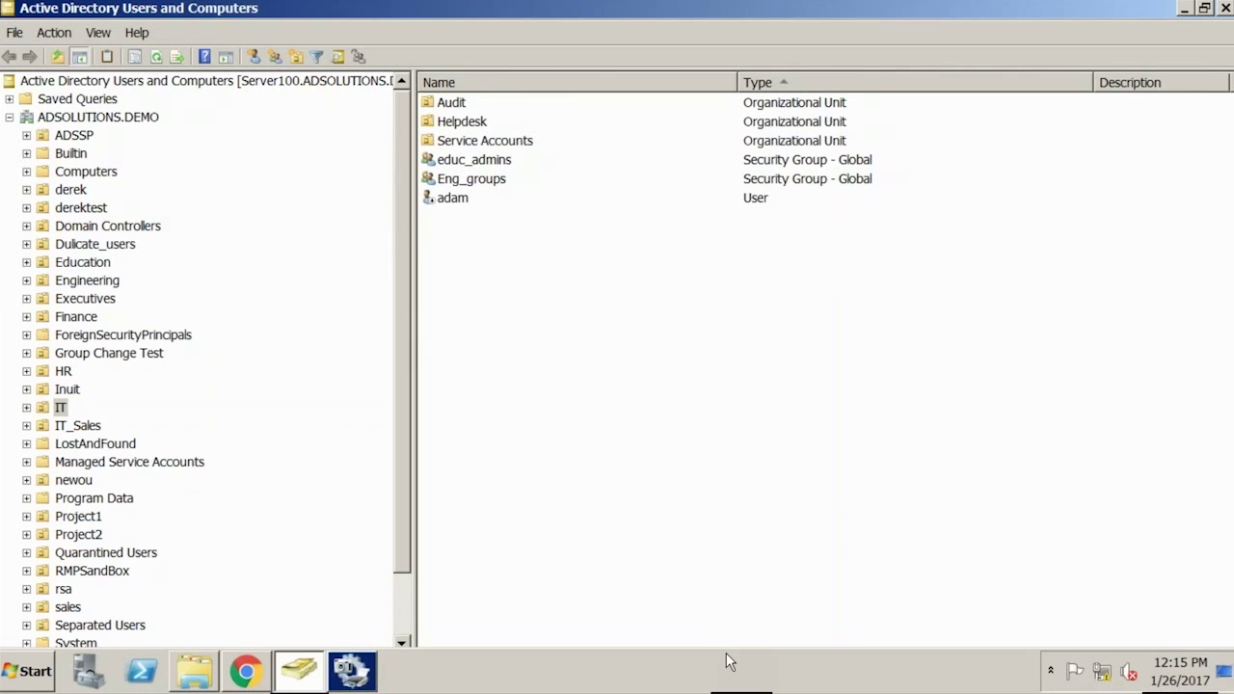
left_click(245, 672)
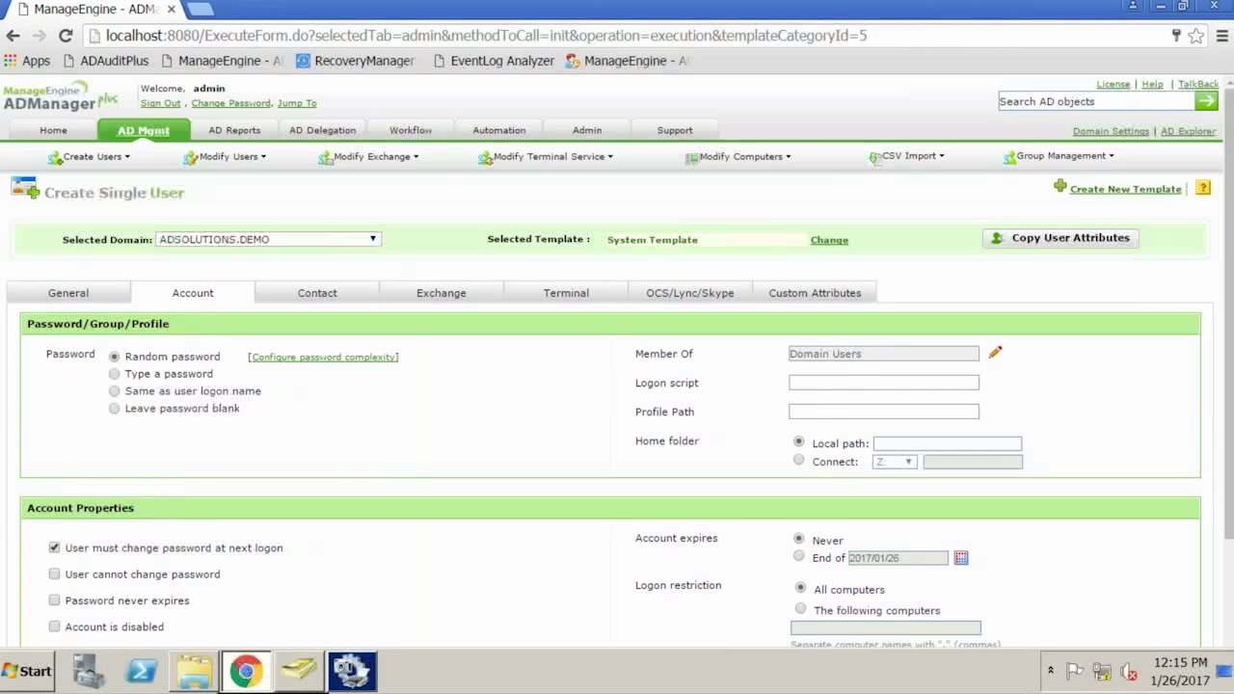
Open Create Bulk Users in AD Mgmt and review the sample CSV file
left_click(157, 137)
left_click(234, 278)
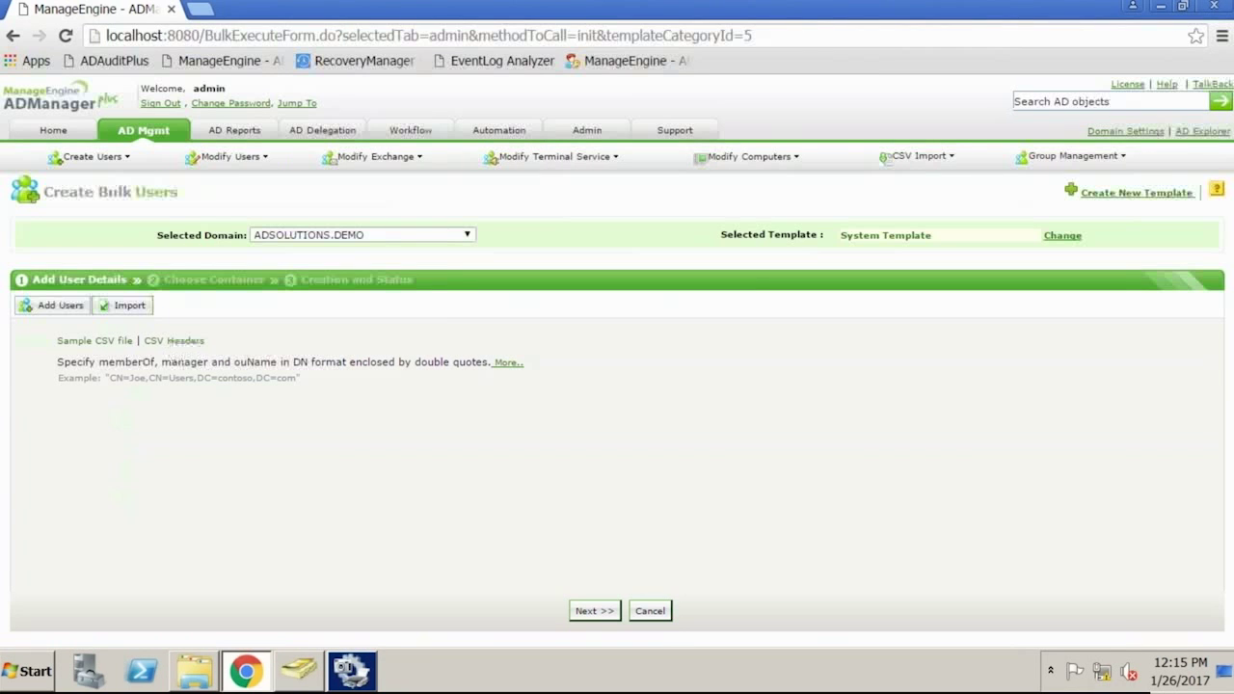
left_click(119, 343)
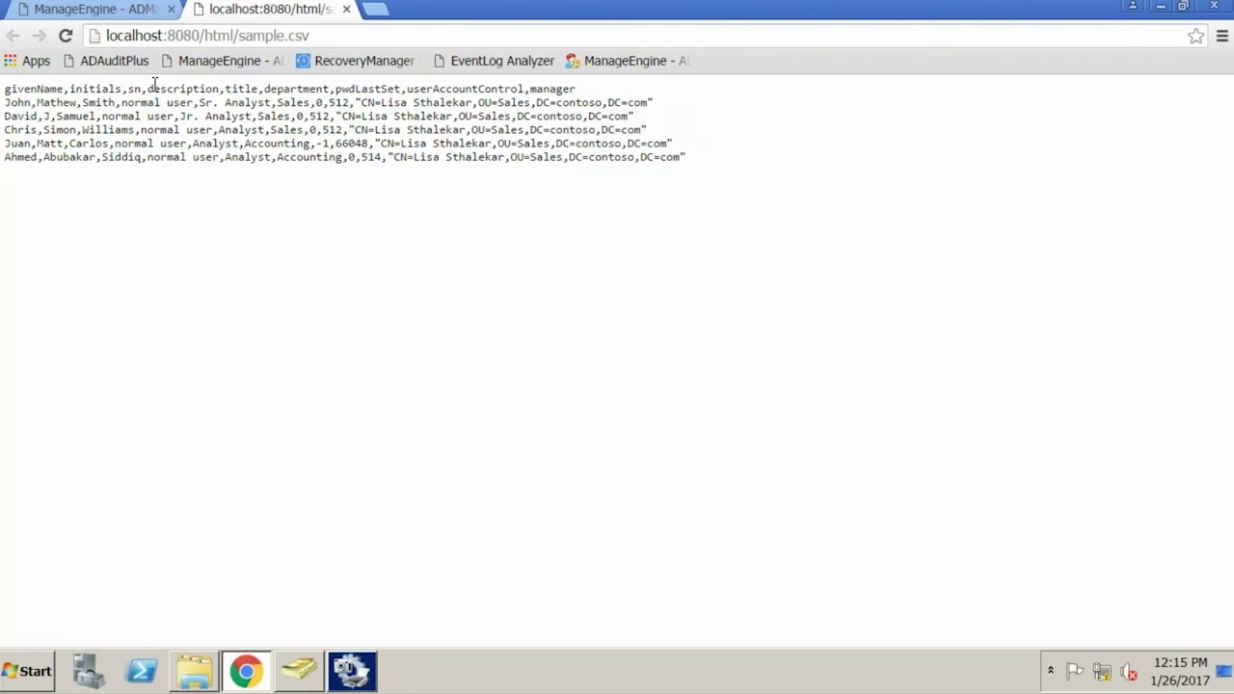
left_click(346, 10)
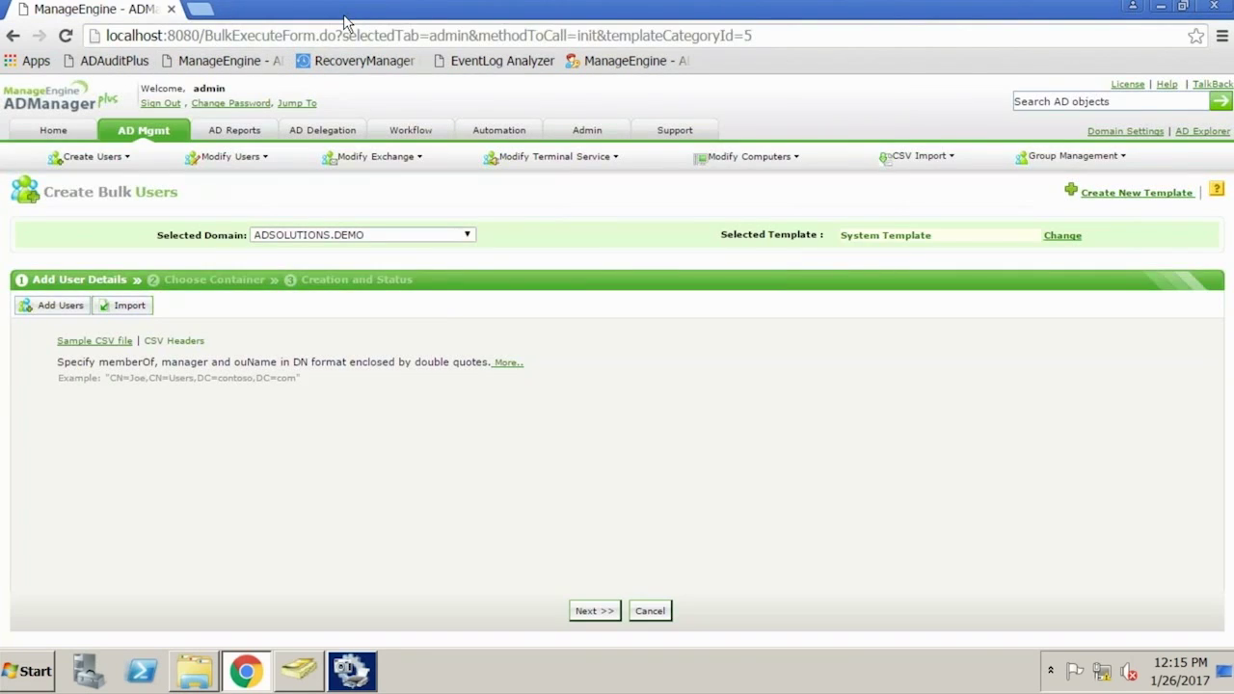
Open the CSV import panel, then minimize the VM to return to the slides
left_click(139, 311)
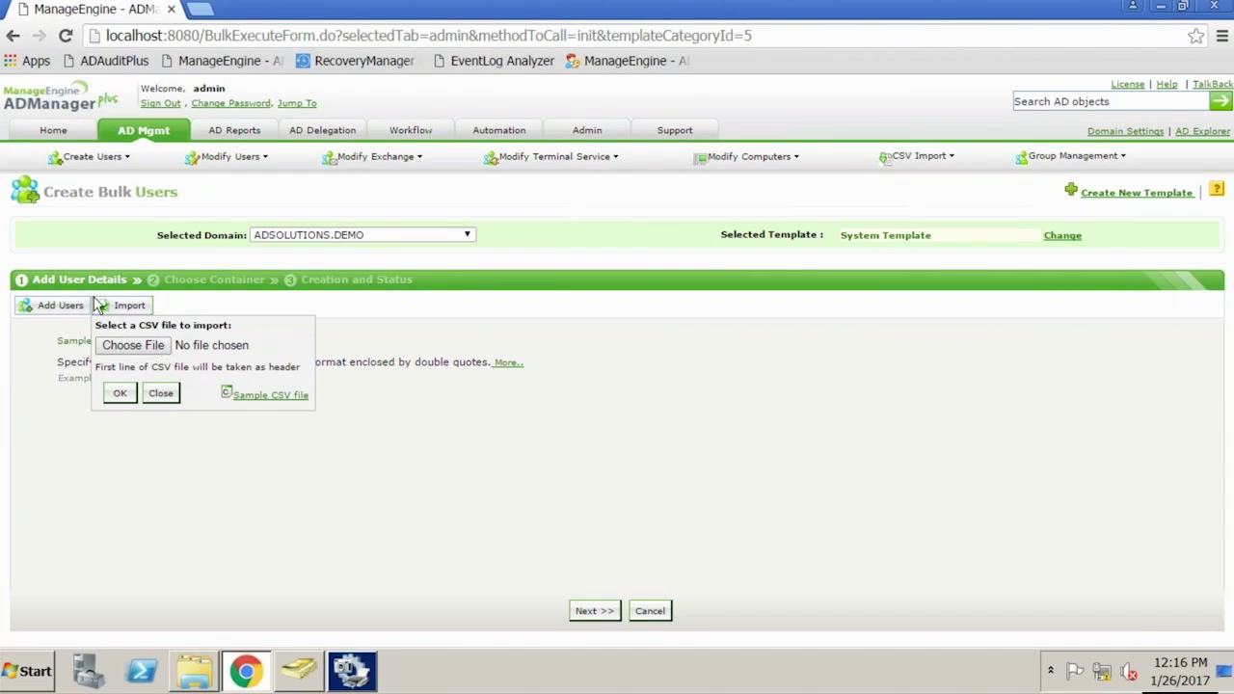
mouse_move(609, 2)
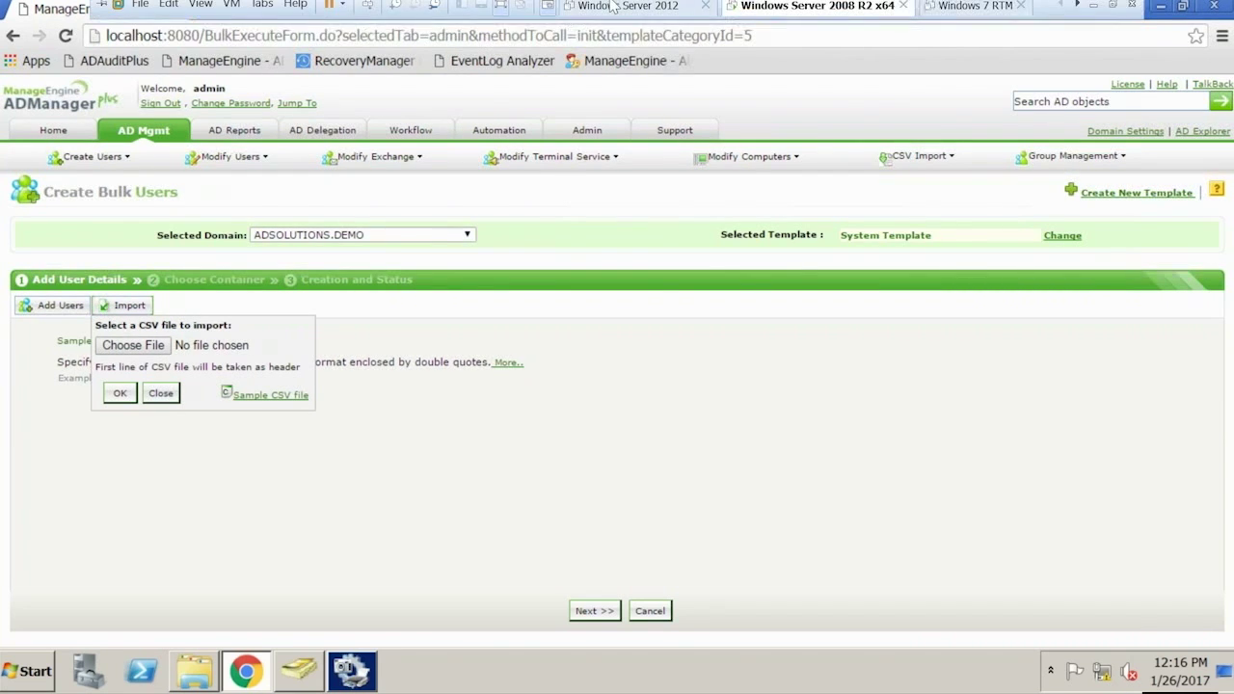
left_click(1095, 11)
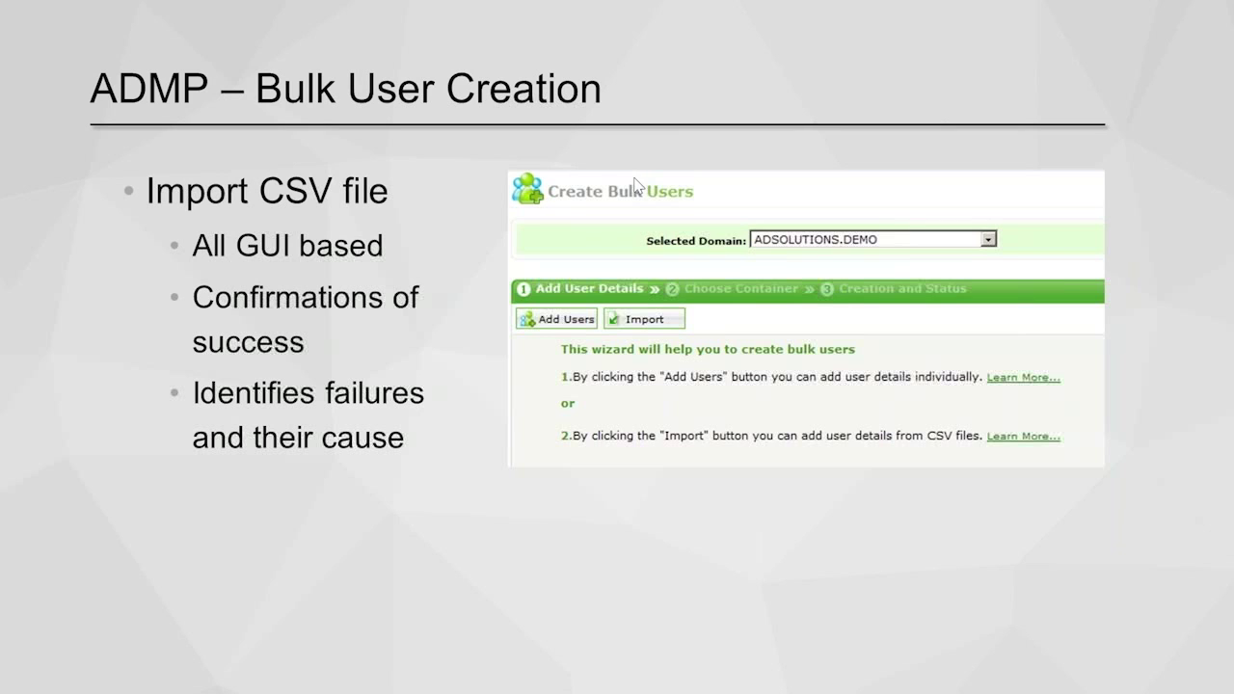
Bring up the Start menu and taskbar to restore the VM from the slide show
key("super")
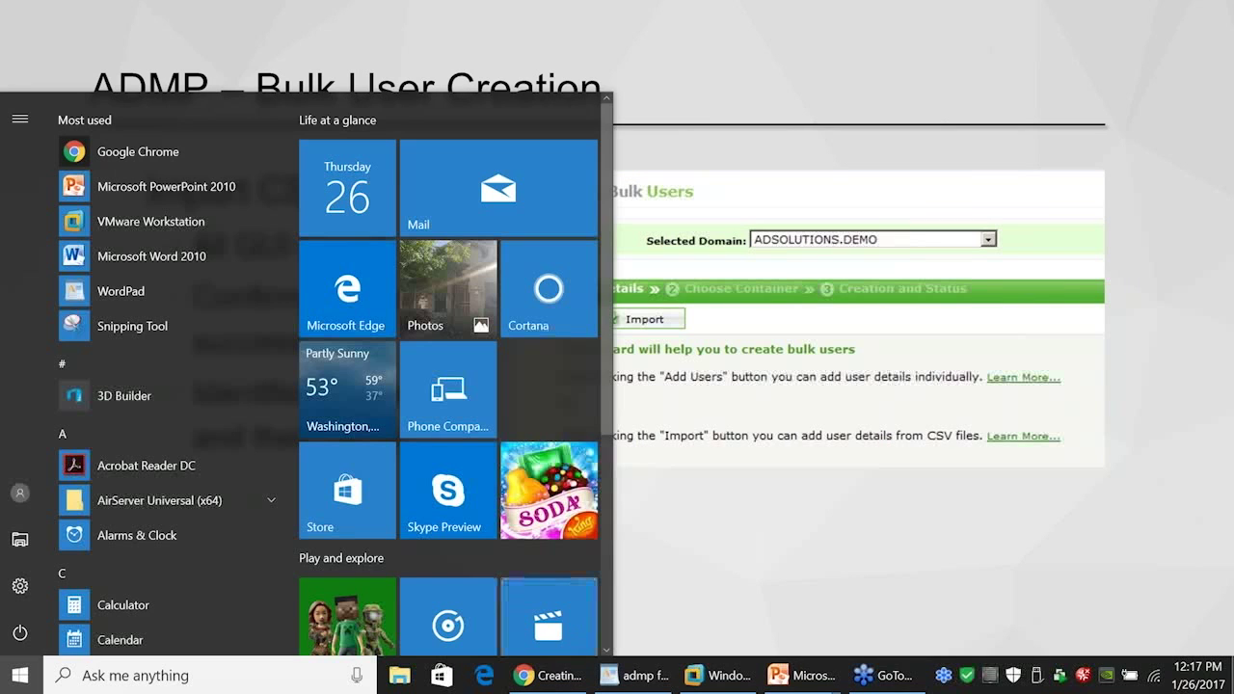
mouse_move(726, 681)
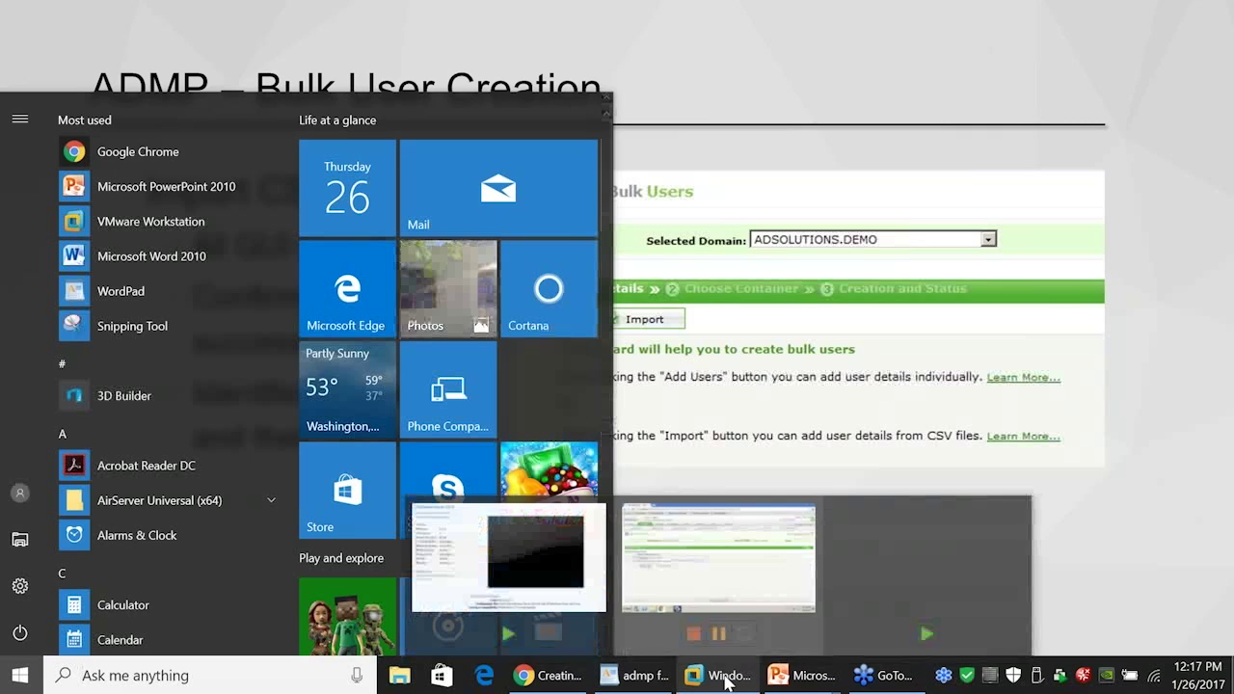
left_click(718, 561)
left_click(291, 673)
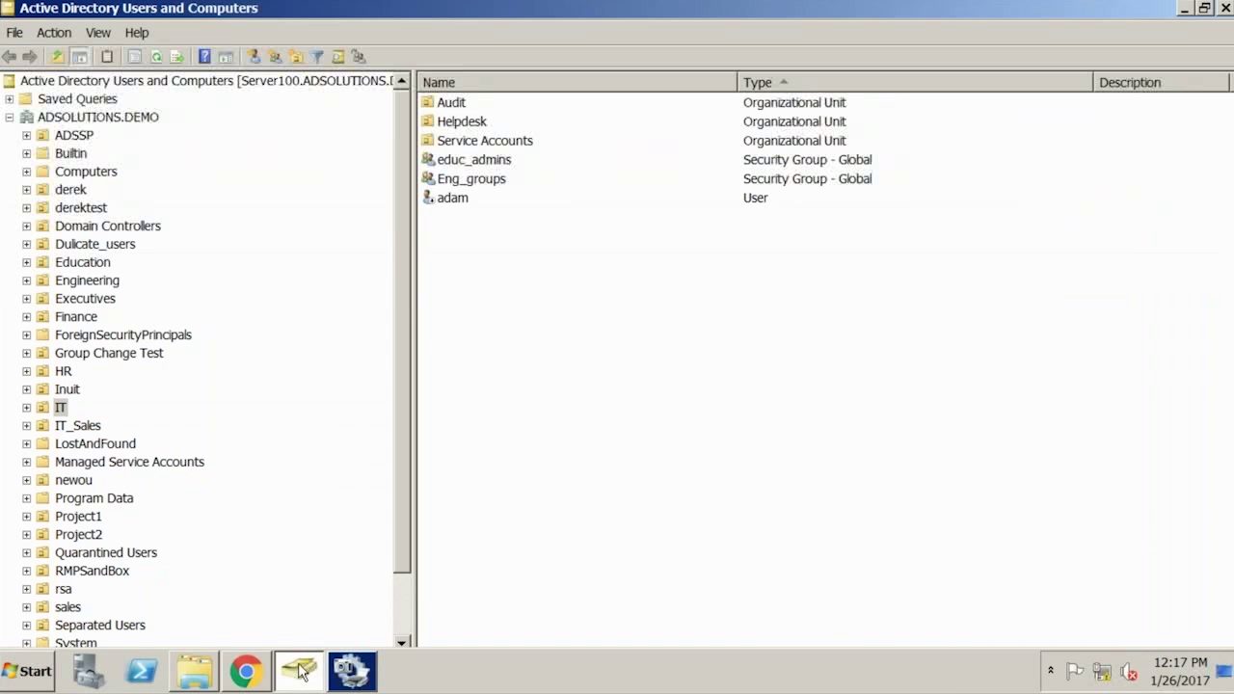
double_click(453, 199)
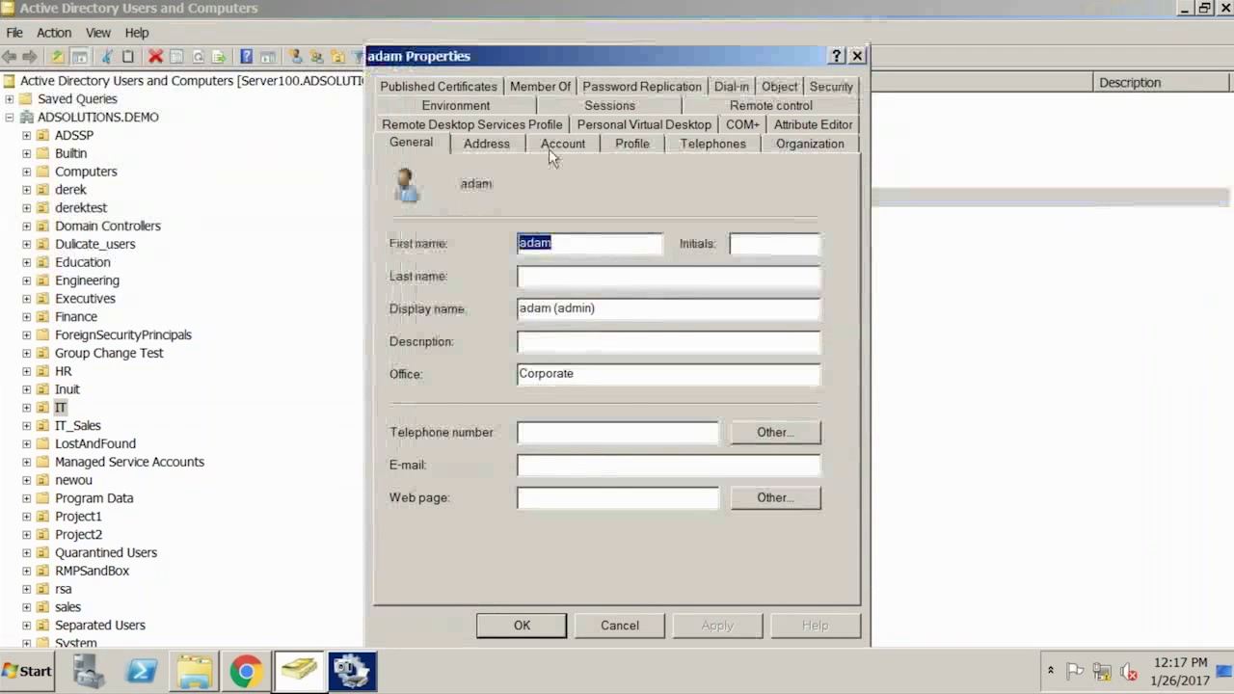
left_click(549, 149)
left_click(633, 144)
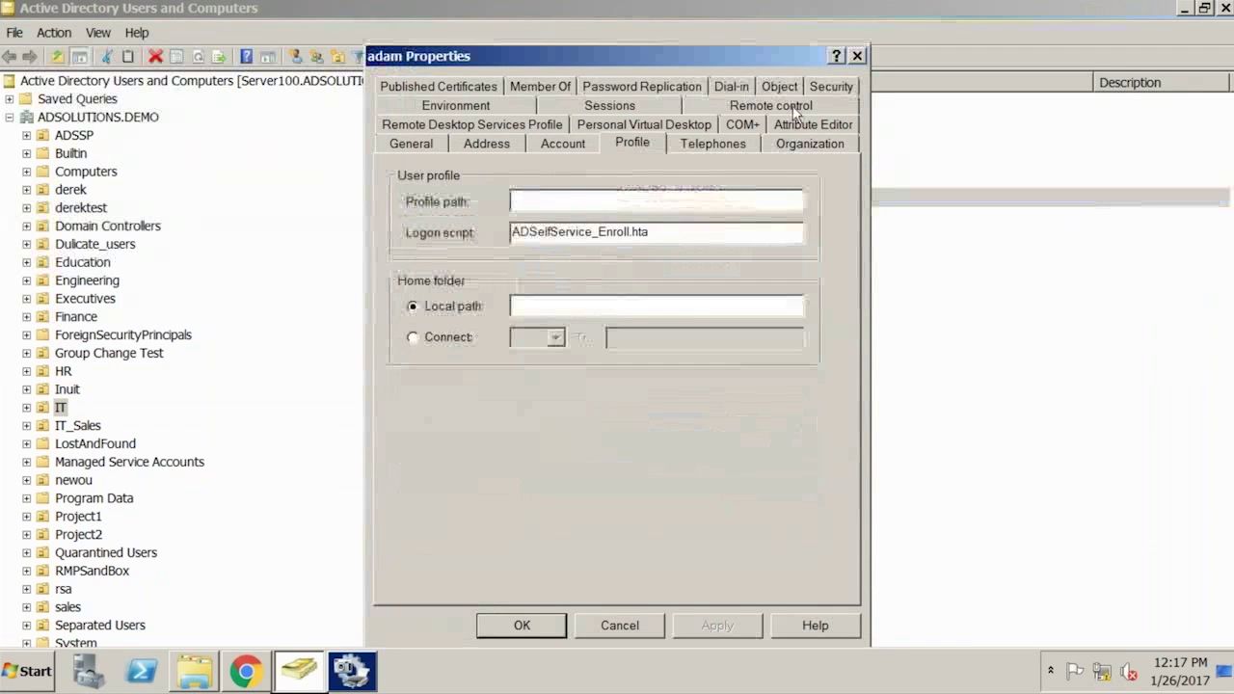
left_click(856, 55)
mouse_move(998, 6)
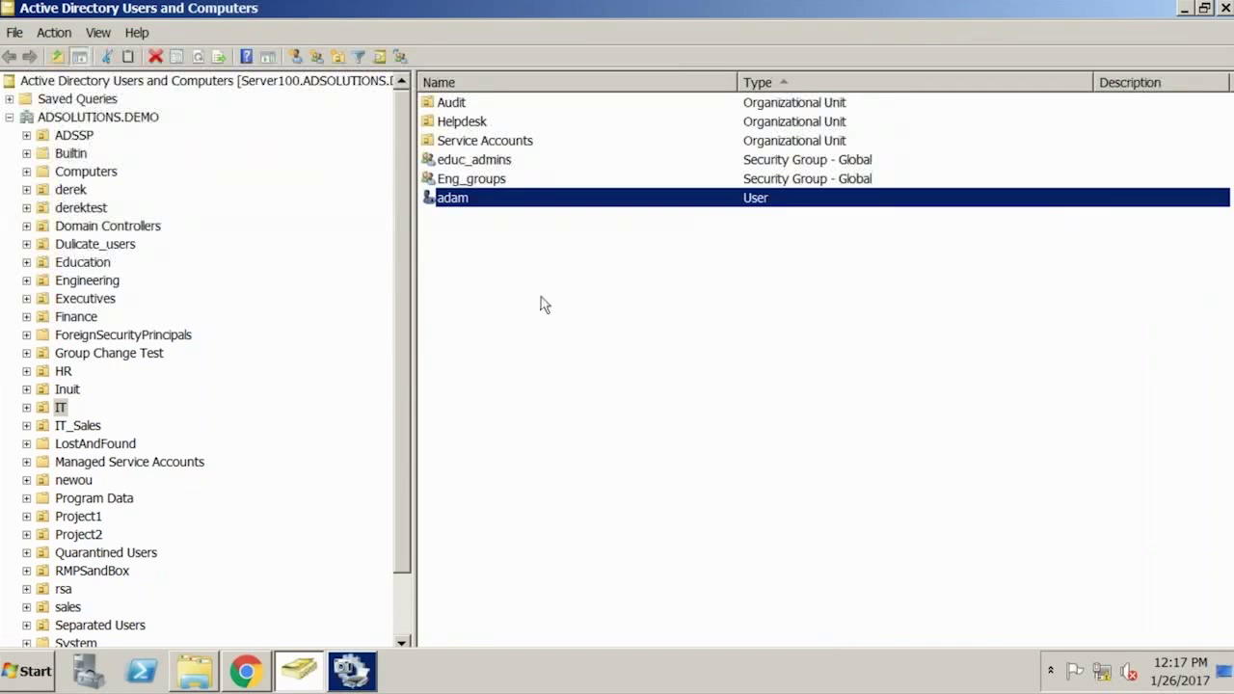
left_click(55, 39)
left_click(610, 349)
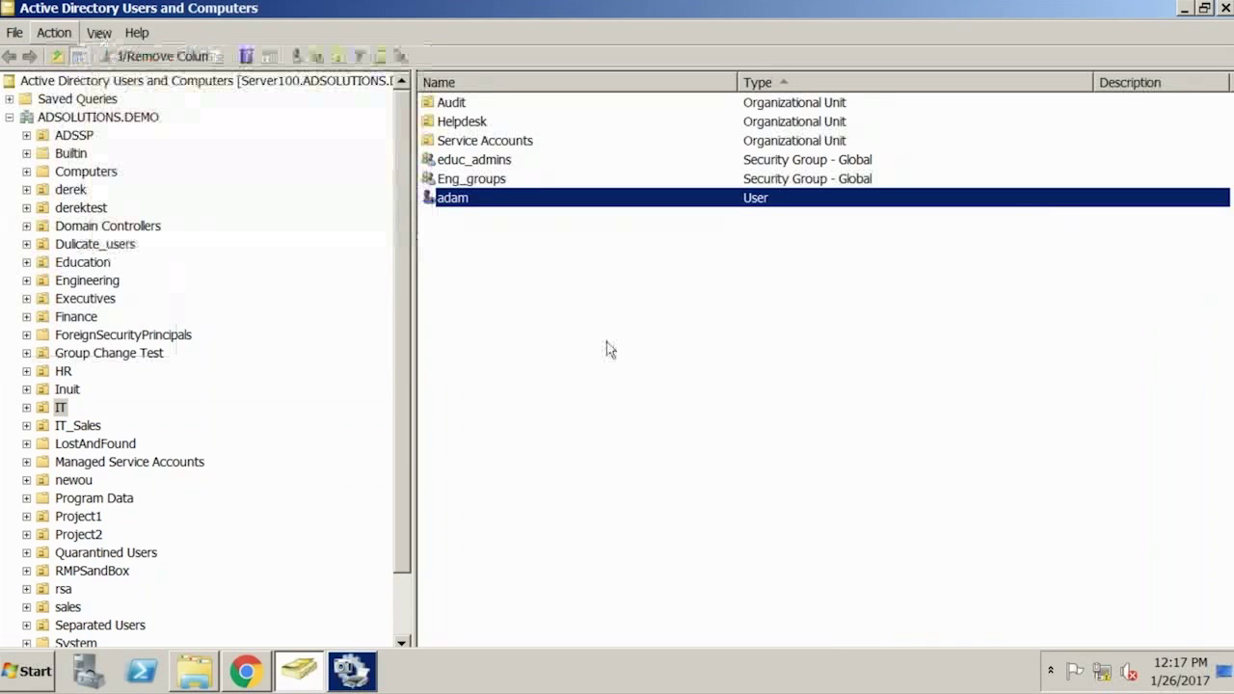
left_click(607, 349)
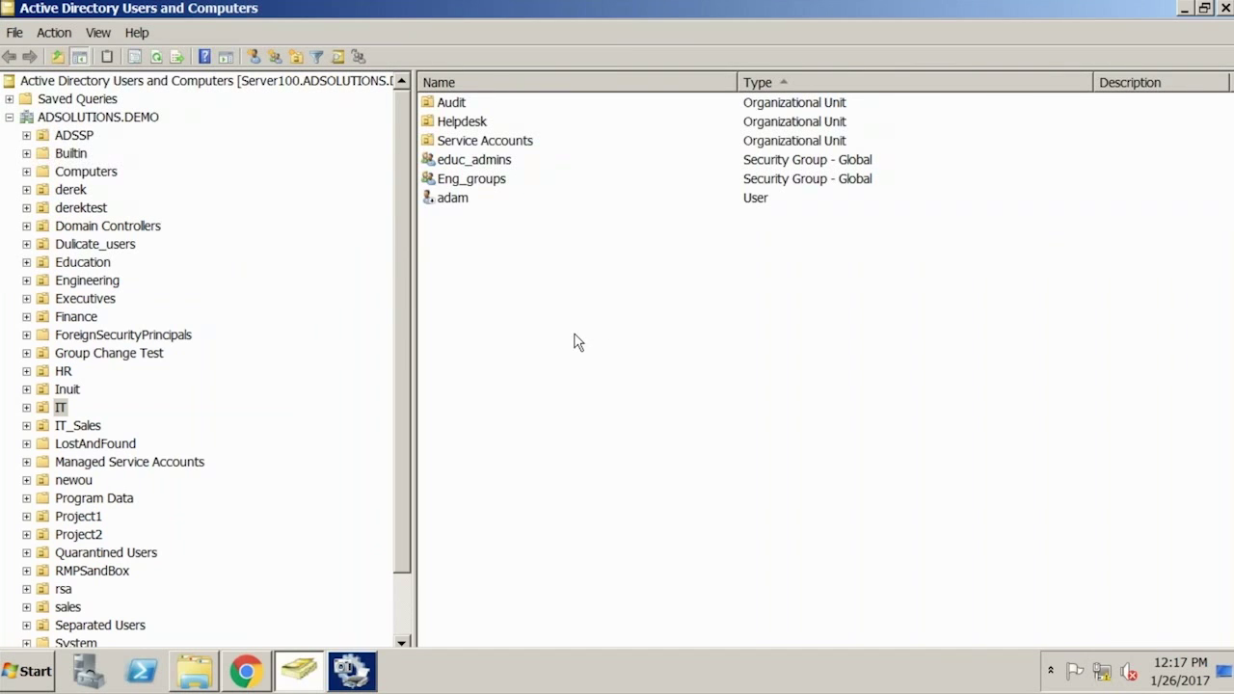
left_click(248, 673)
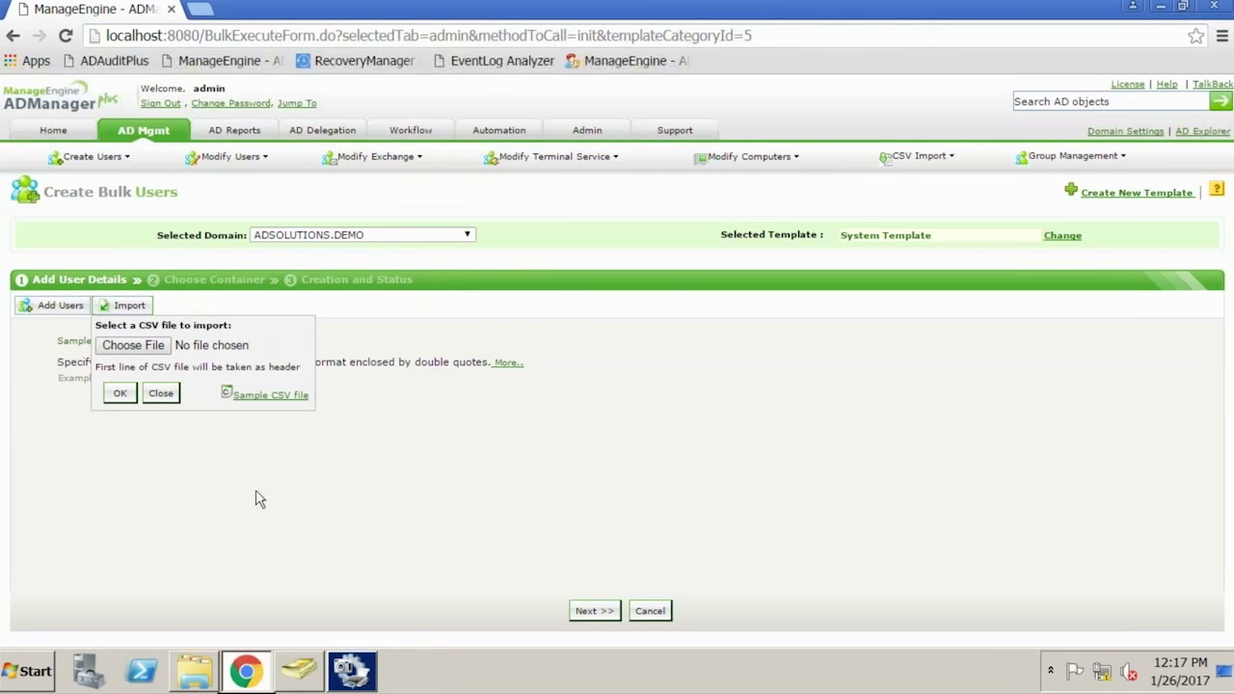
Start a new user creation template and scroll through its General settings
left_click(144, 130)
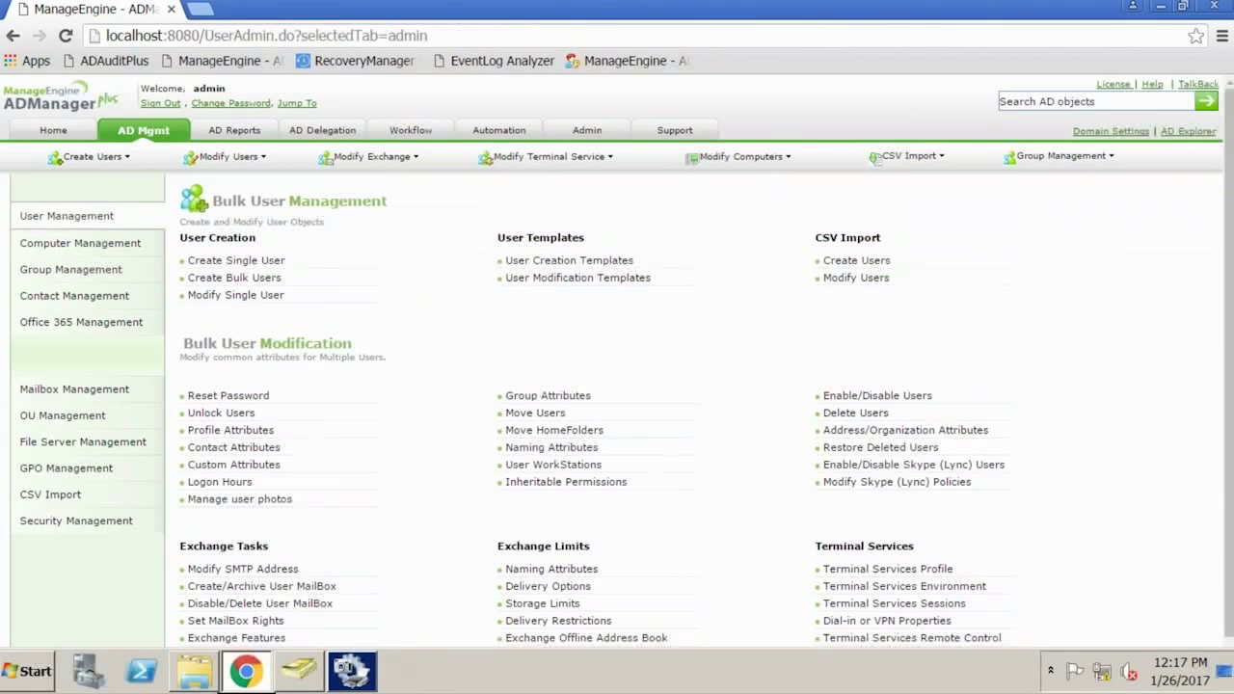
left_click(571, 262)
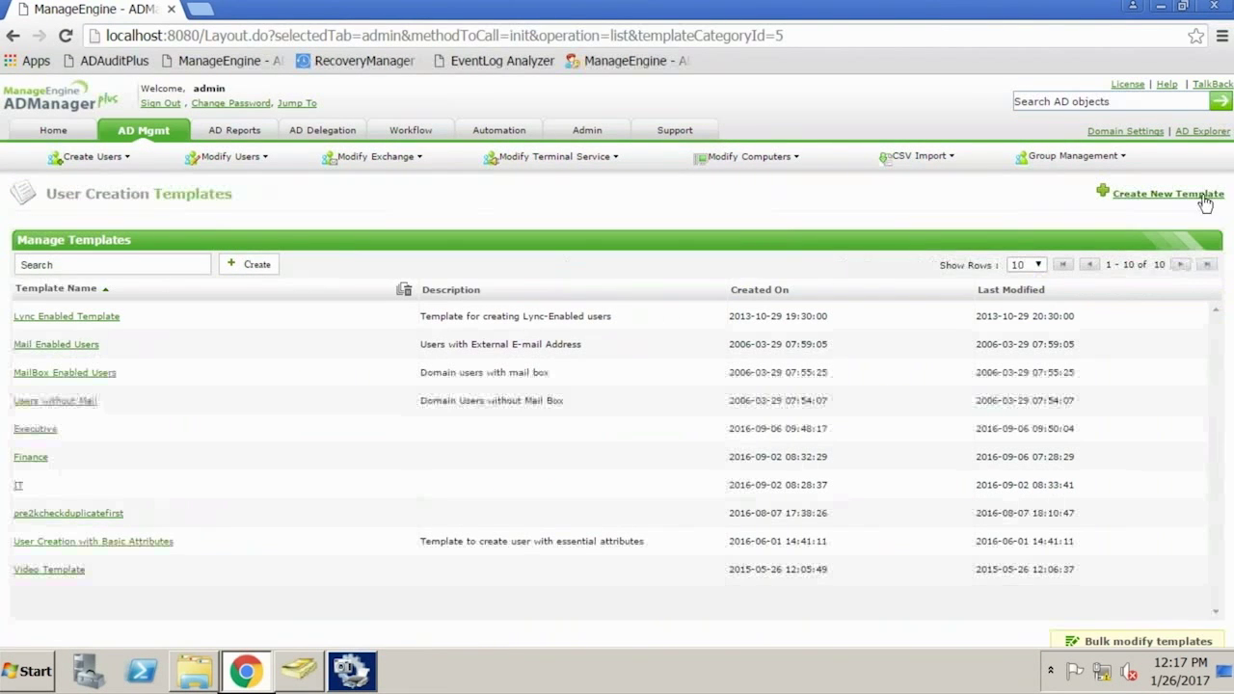
left_click(1179, 194)
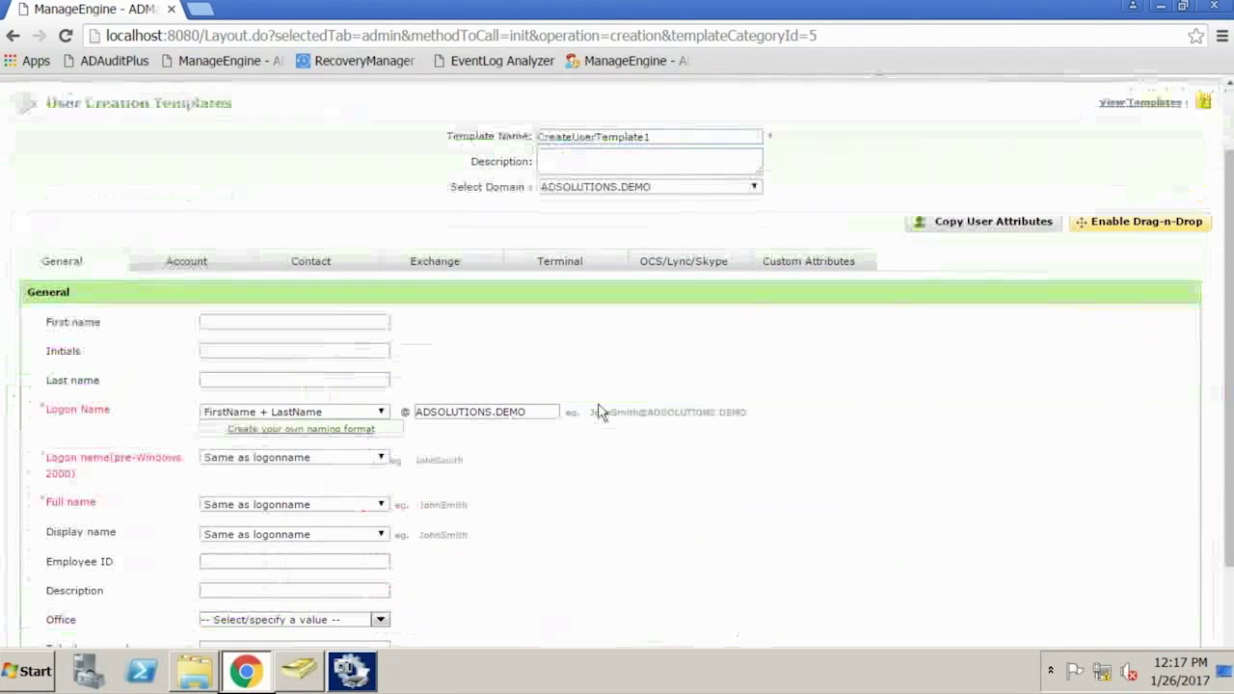
scroll(597, 411, "down", 2)
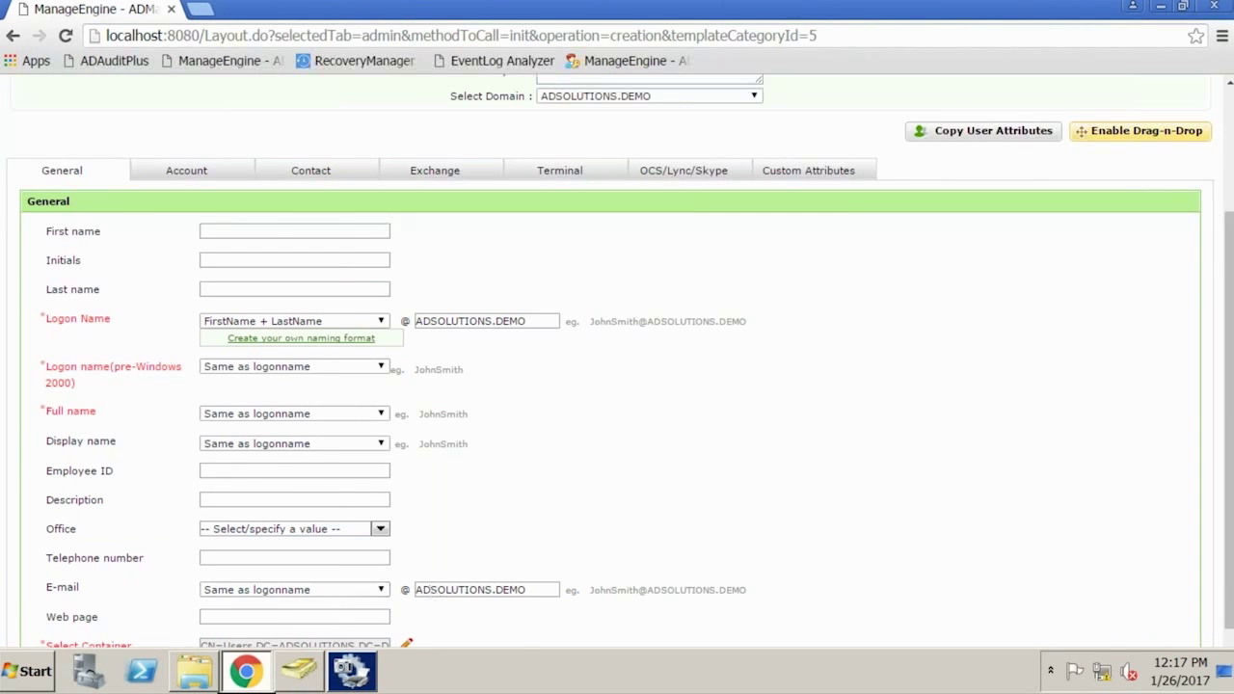
scroll(559, 487, "down", 1)
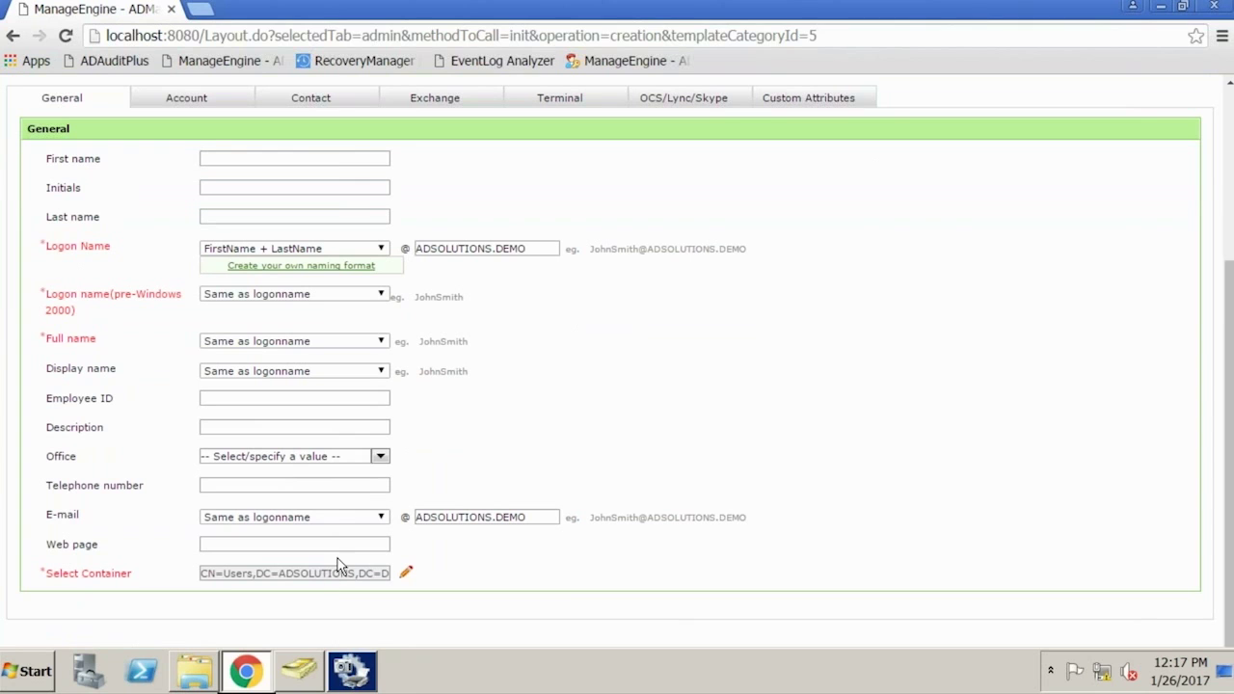
Review the template's Account, Contact, Exchange and Custom Attributes tabs, then leave unsaved for the overview
left_click(186, 100)
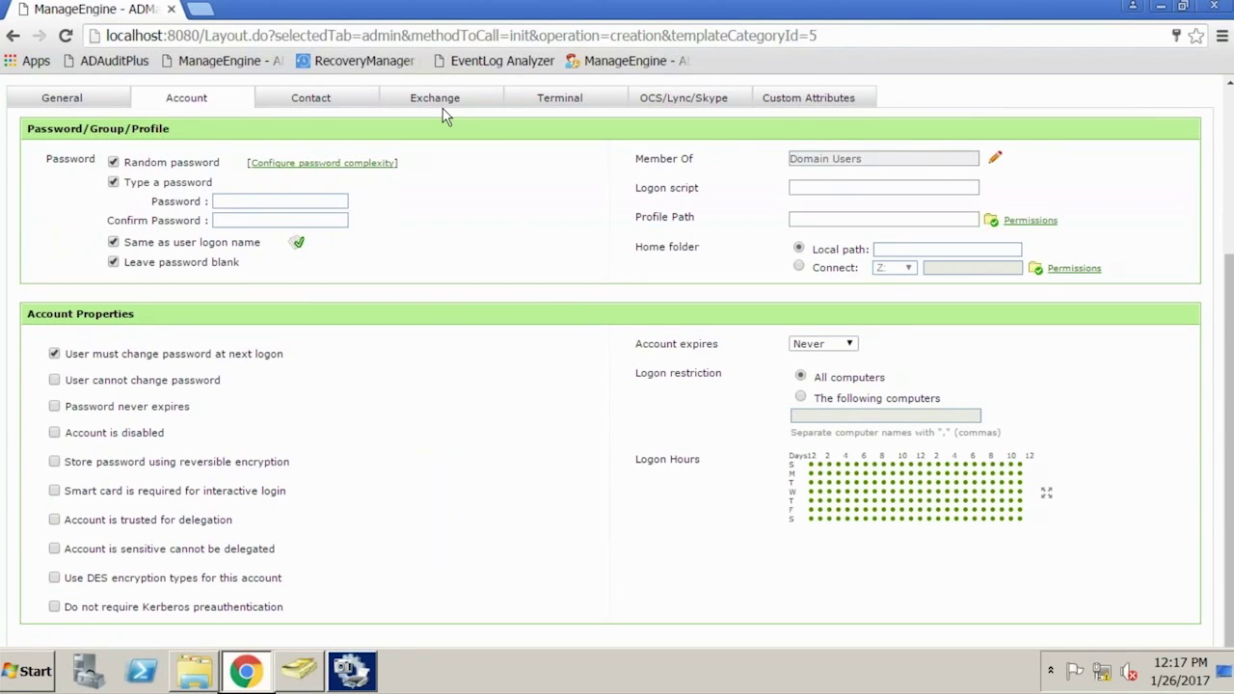
left_click(321, 100)
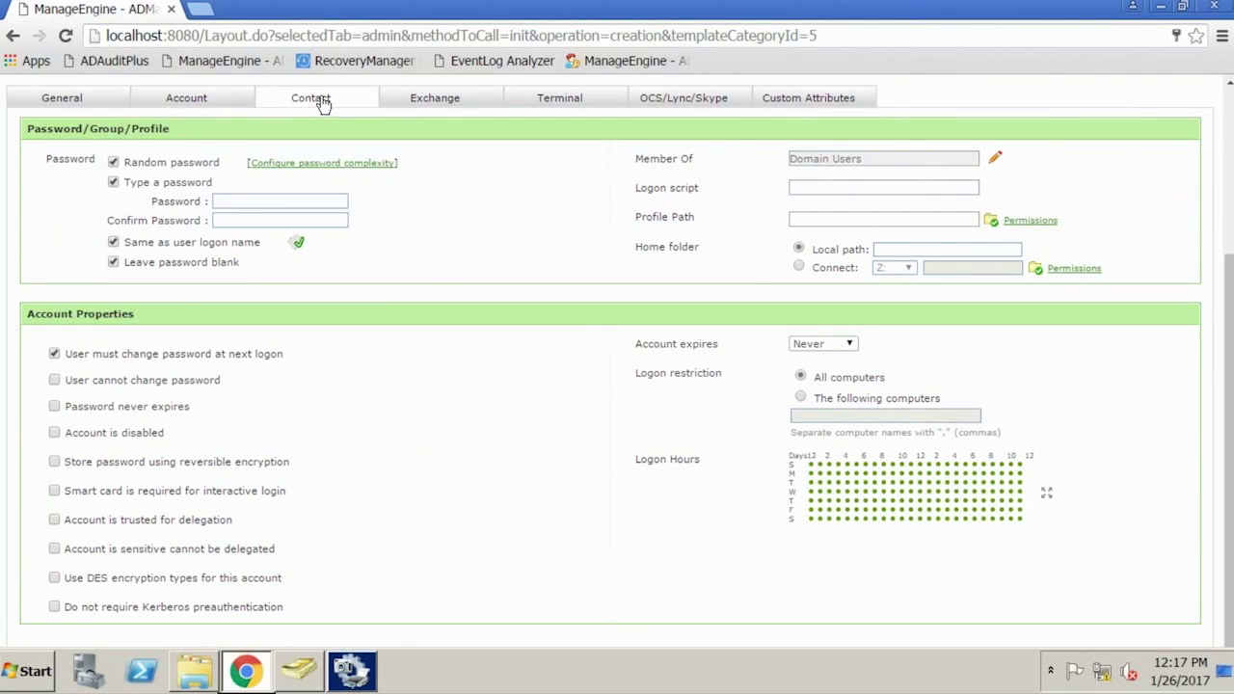
left_click(410, 112)
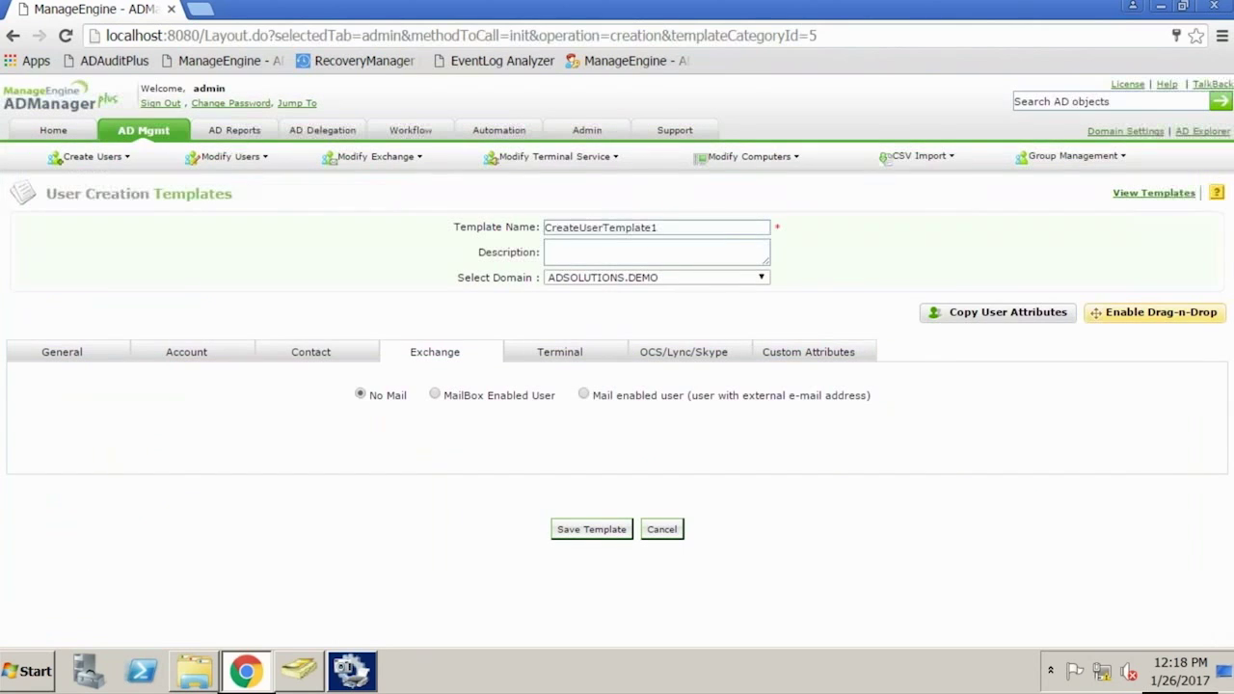
left_click(831, 357)
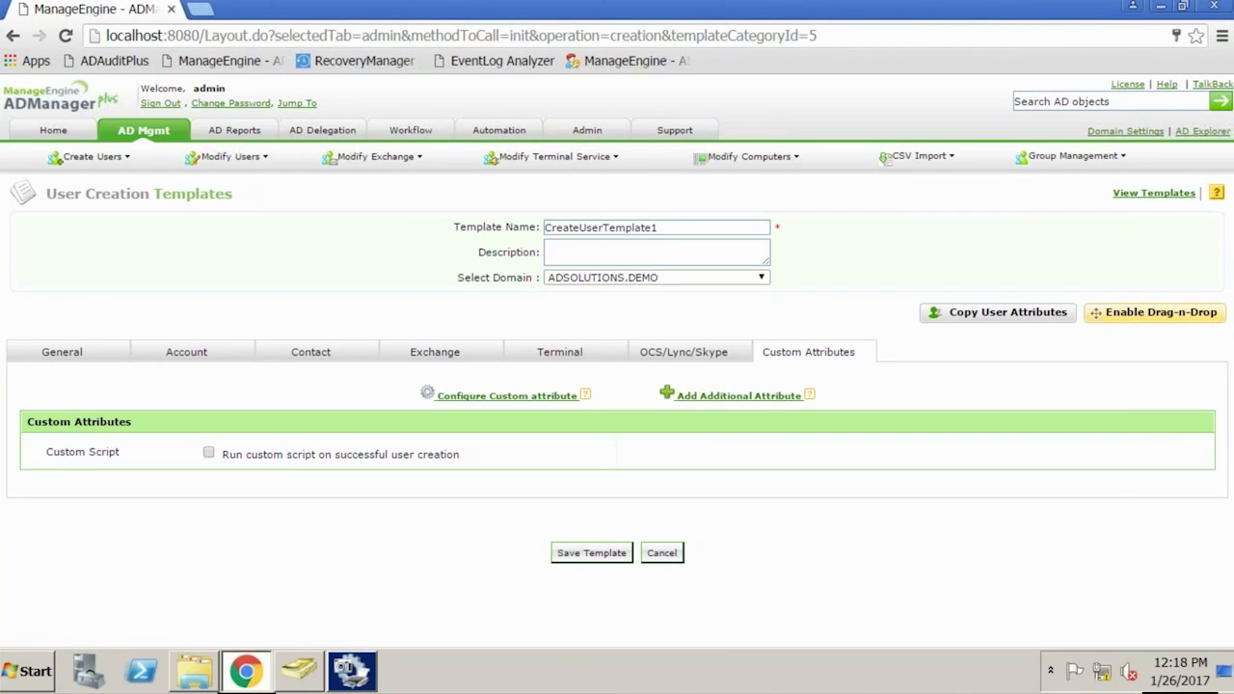
left_click(159, 138)
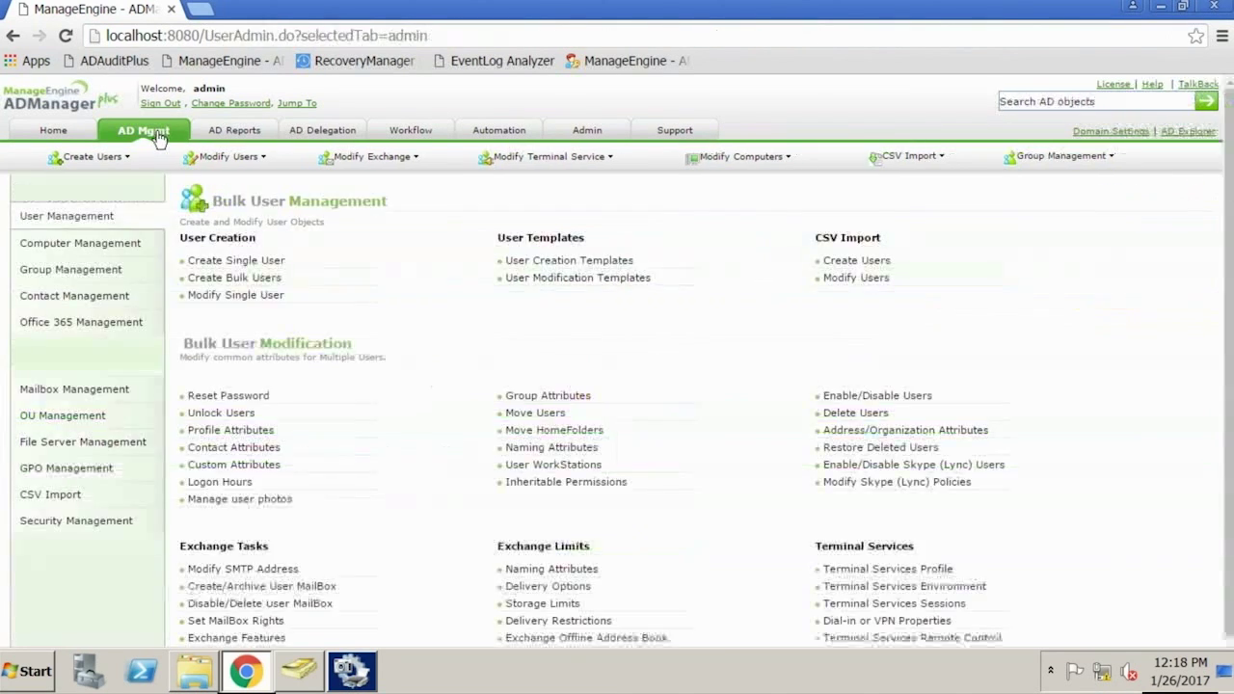
left_click(236, 279)
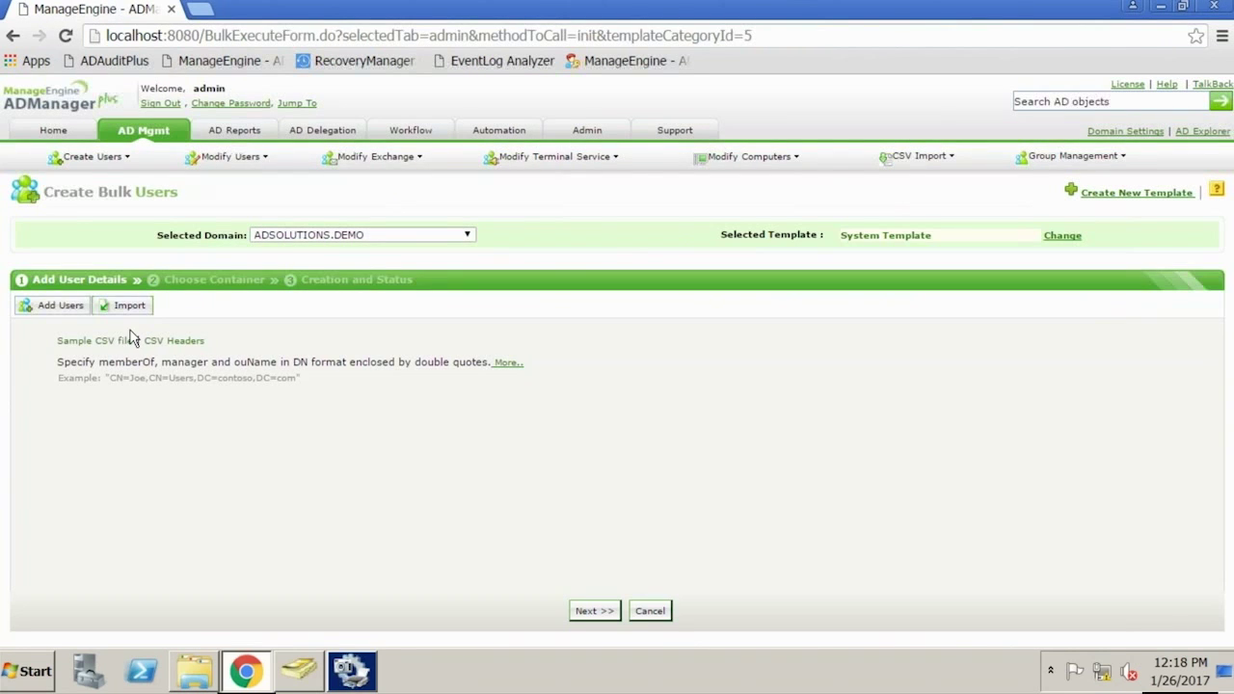
left_click(124, 341)
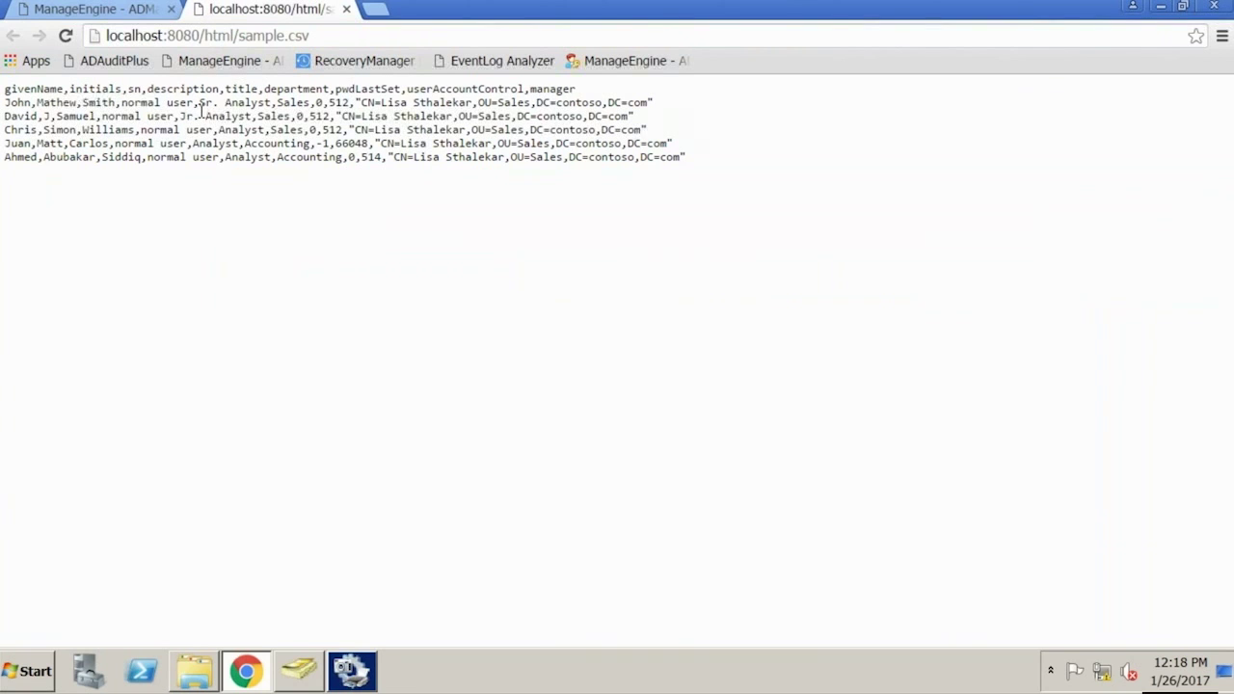
left_click(347, 9)
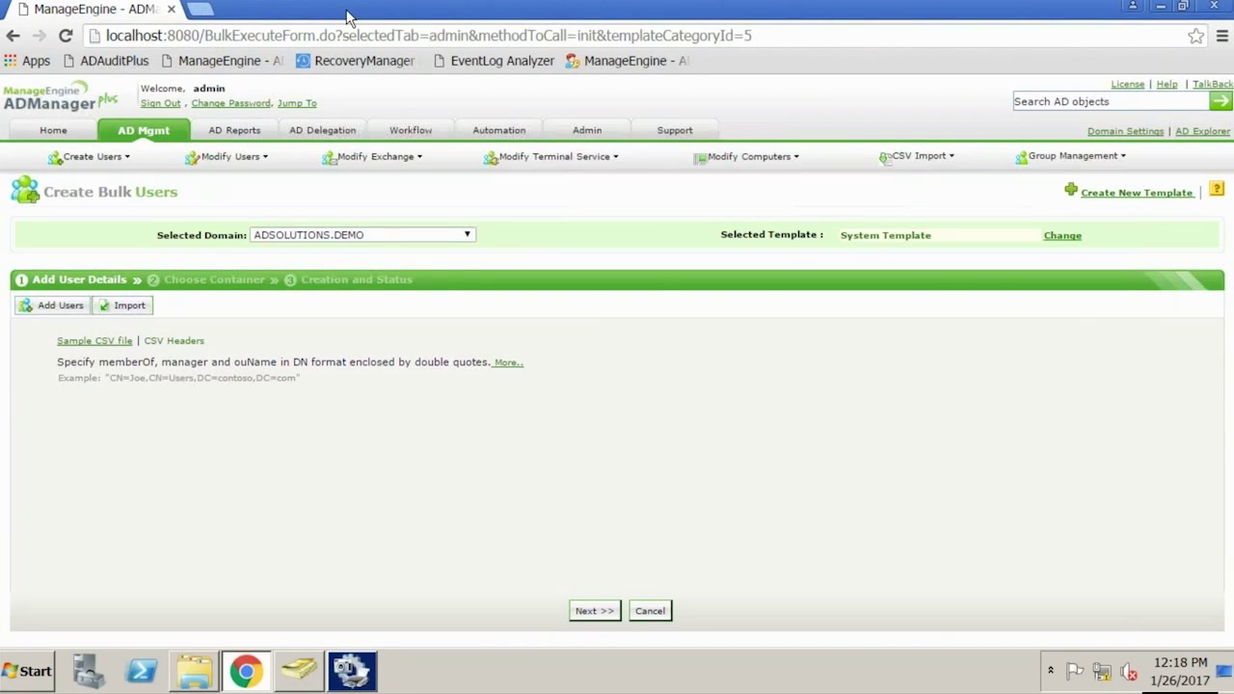
left_click(144, 130)
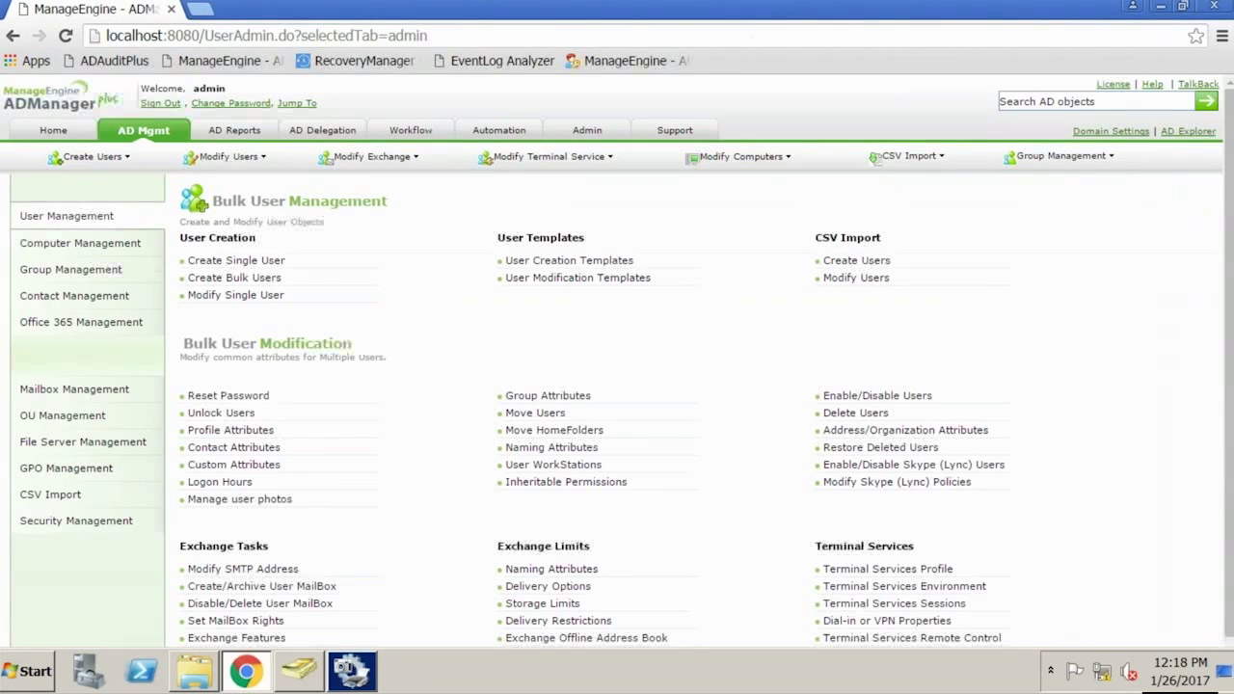
left_click(234, 277)
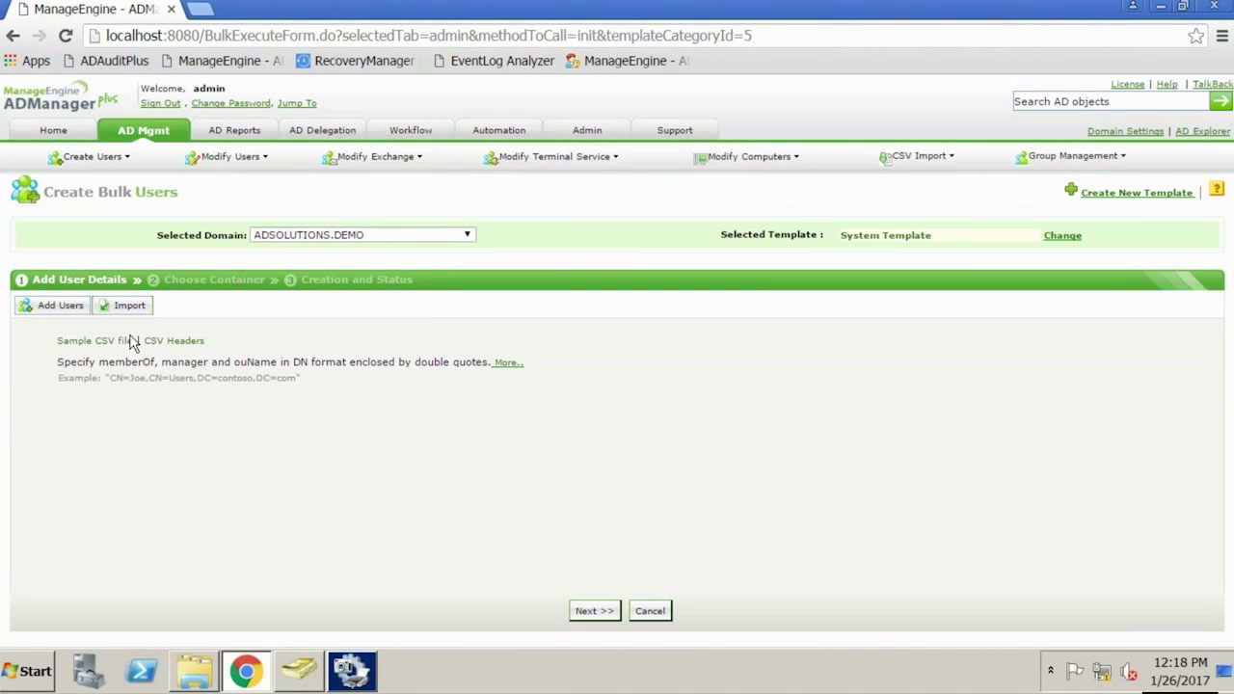
left_click(132, 306)
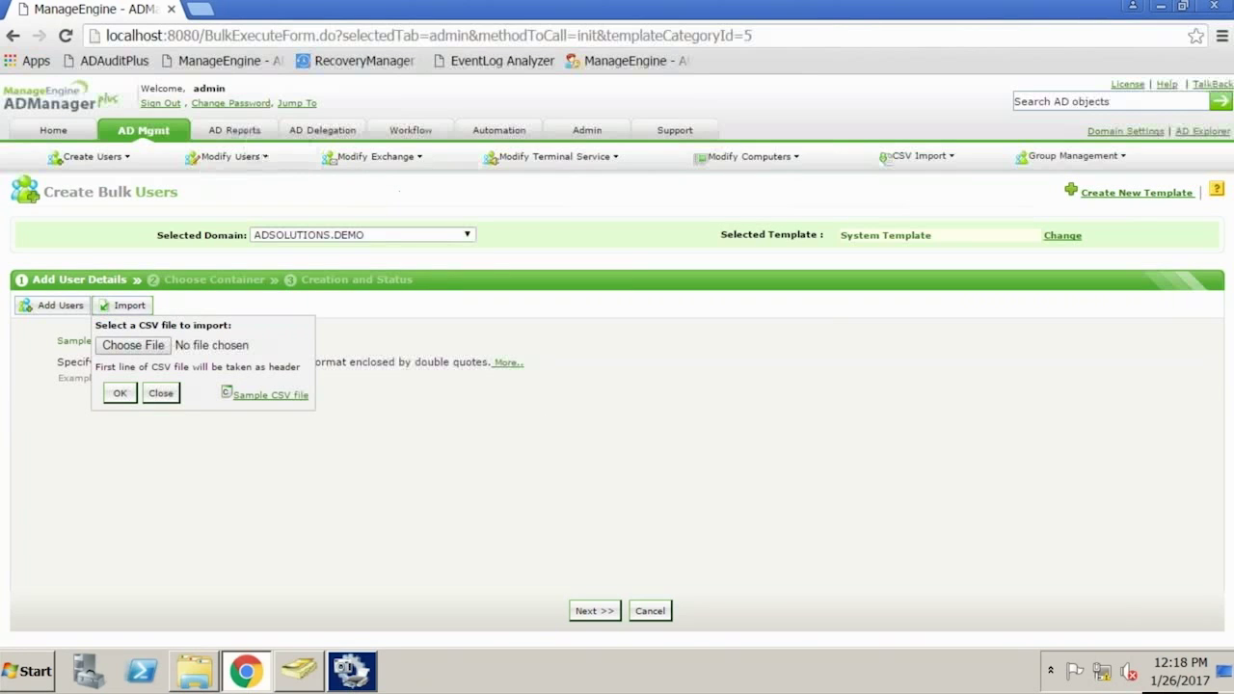
left_click(153, 132)
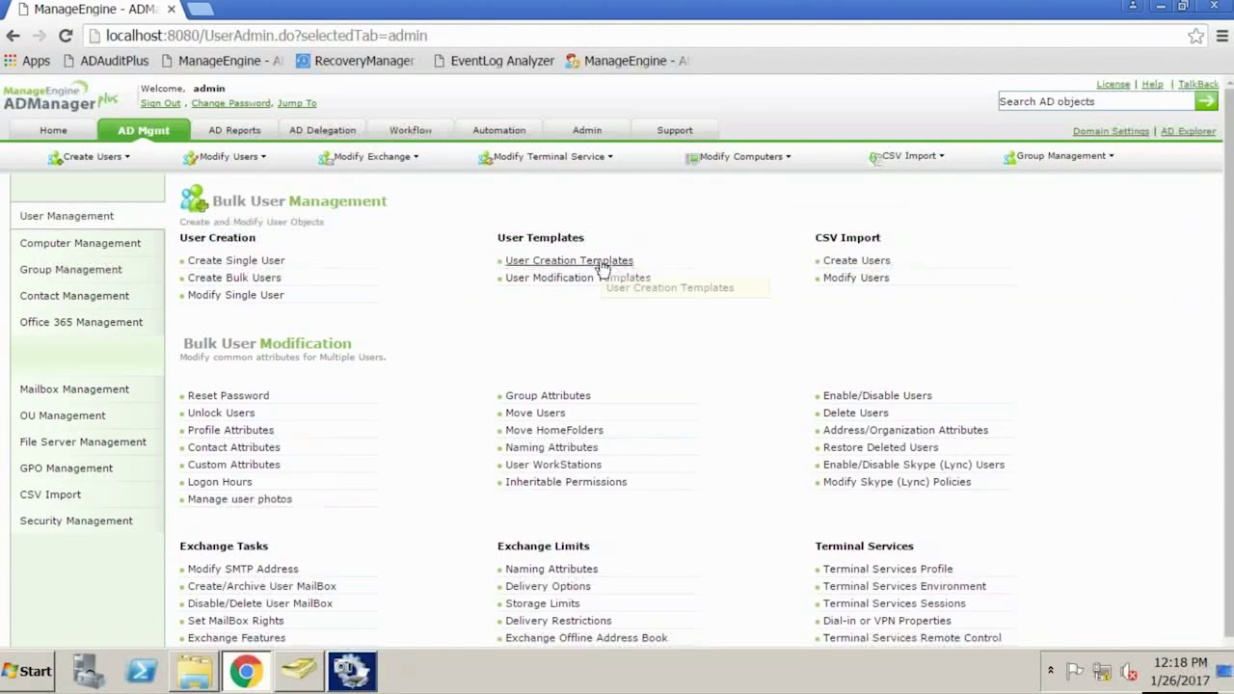
Show the User Creation Templates list with its ten templates, including Finance, IT and Executive
left_click(602, 262)
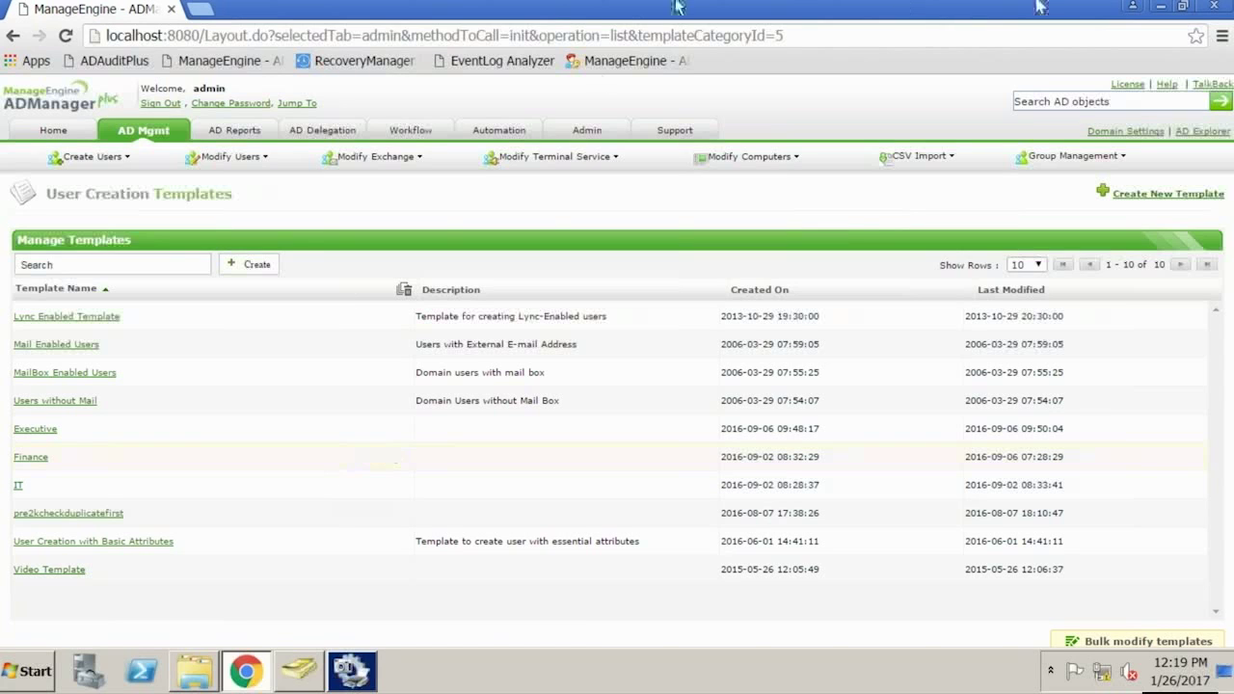
mouse_move(1102, 11)
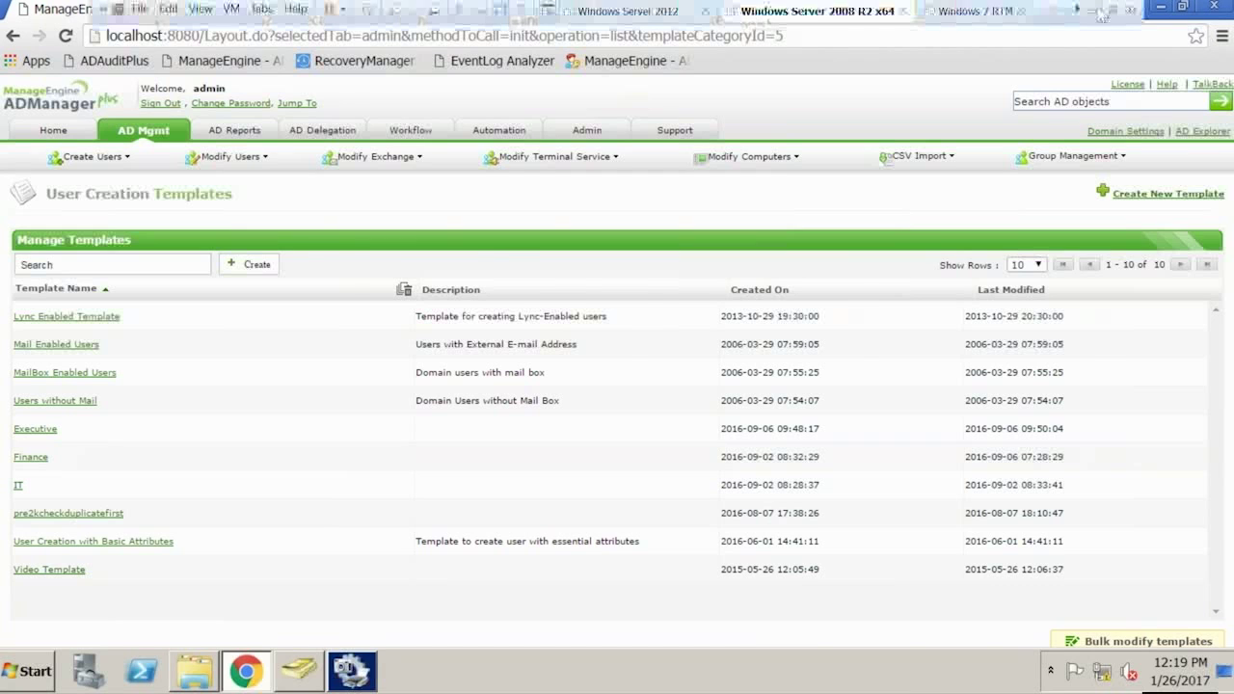
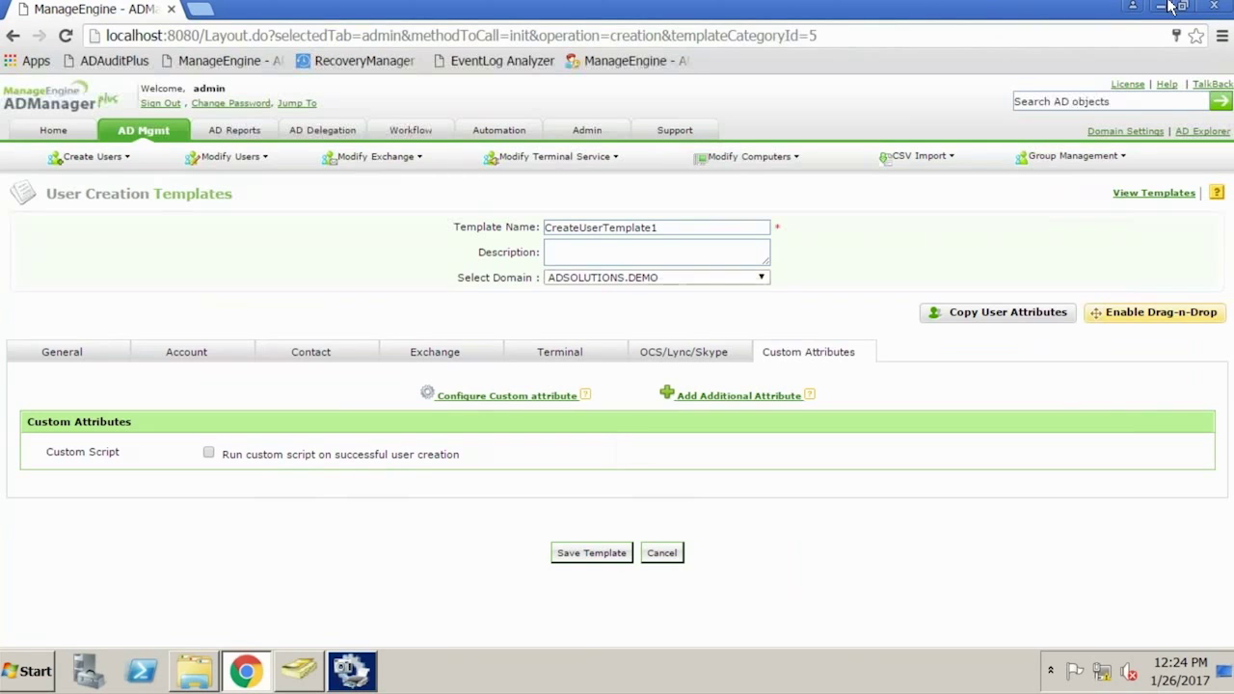
Minimize the VMware virtual machine to show the 'Office 365 and Google Apps (GSuite)' slide
mouse_move(1140, 6)
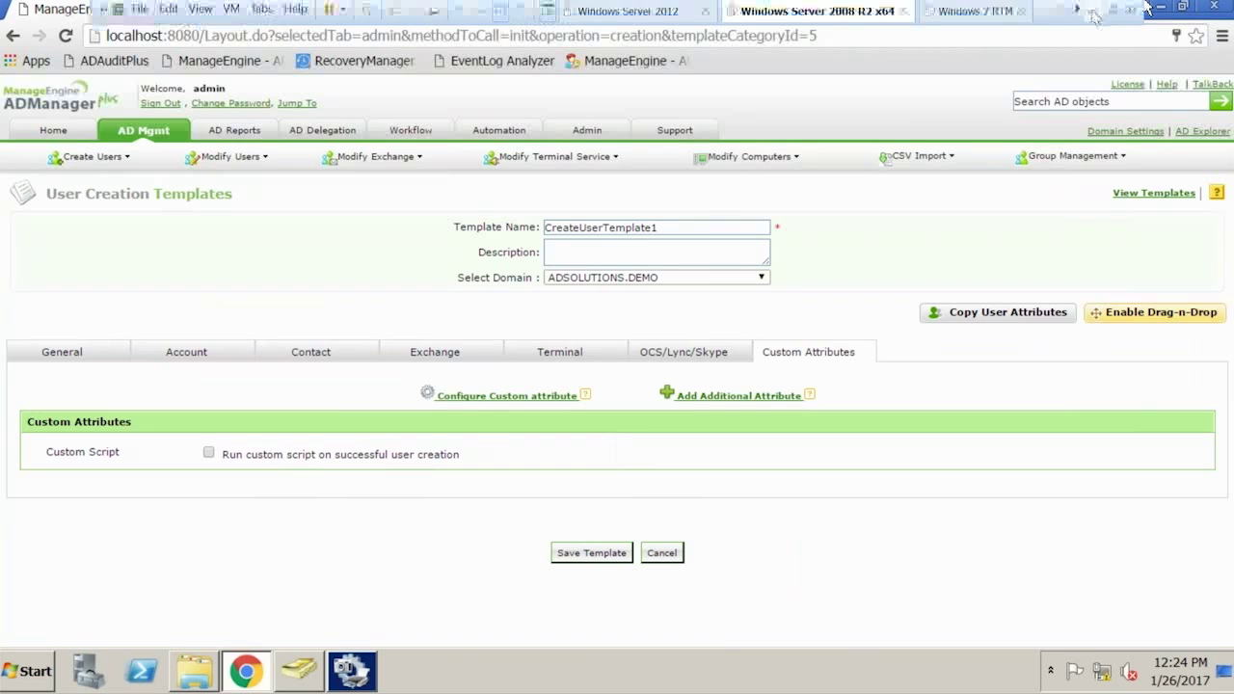
left_click(1093, 11)
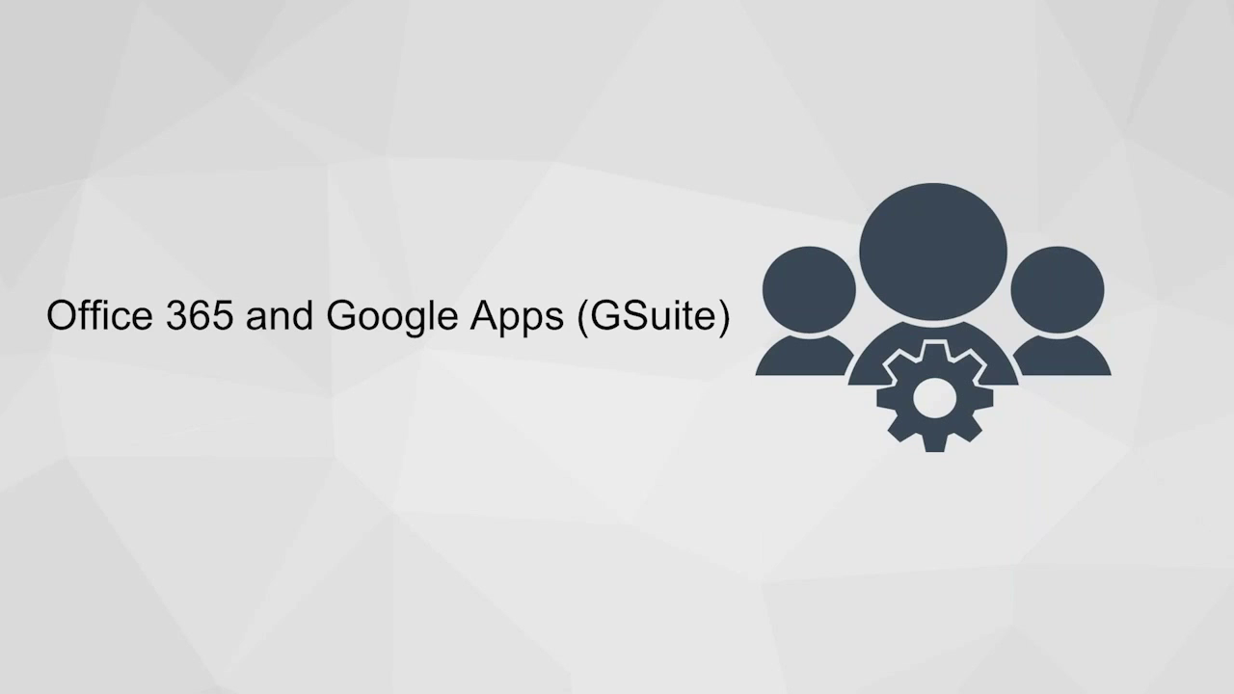
Minimize the VMware window and switch to the Chrome browser running ADManager Plus
key("super")
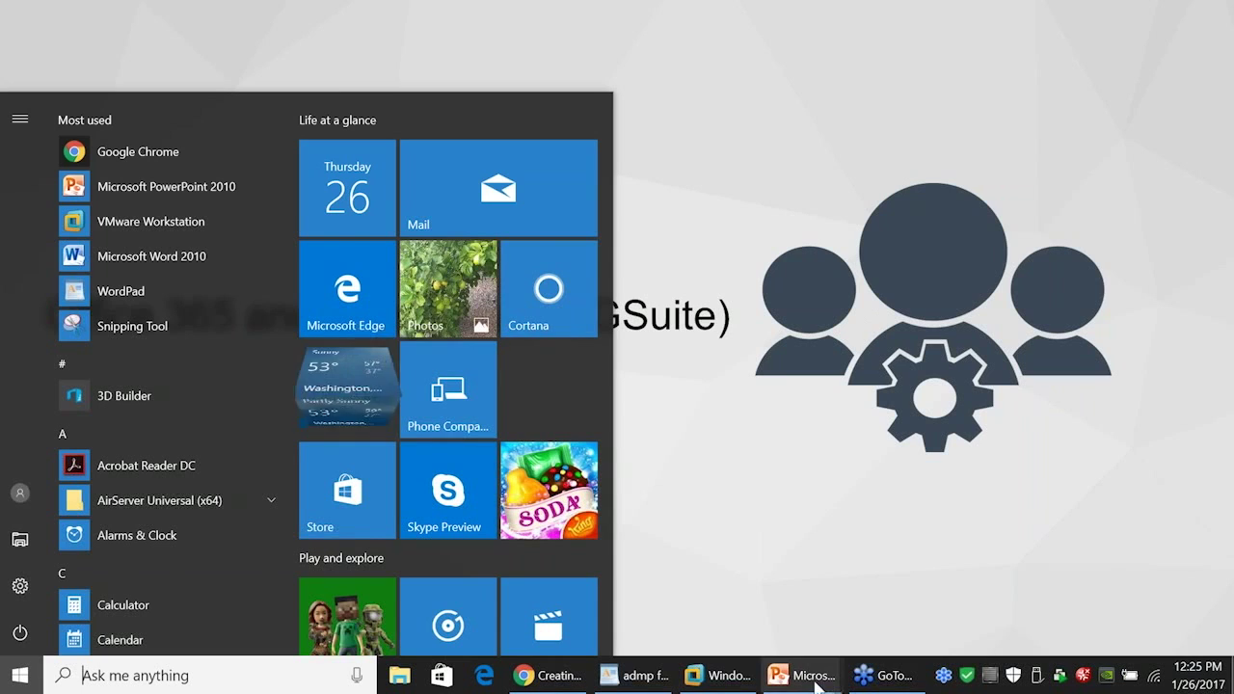
left_click(728, 678)
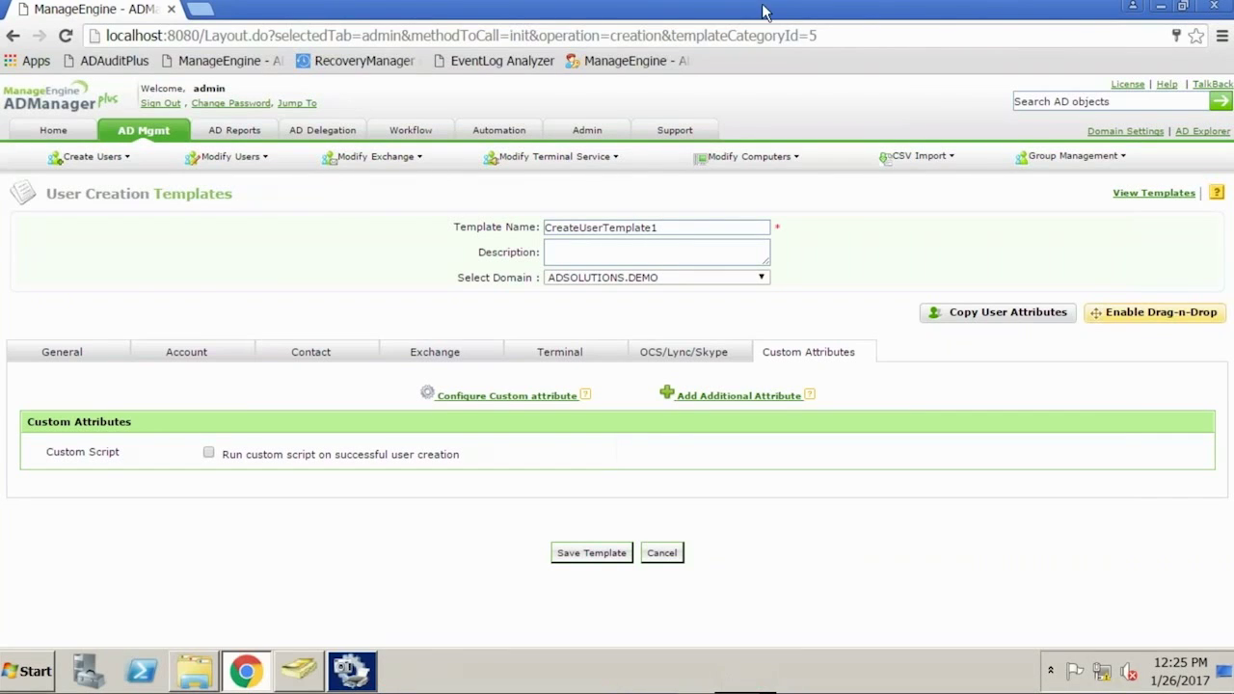
mouse_move(767, 5)
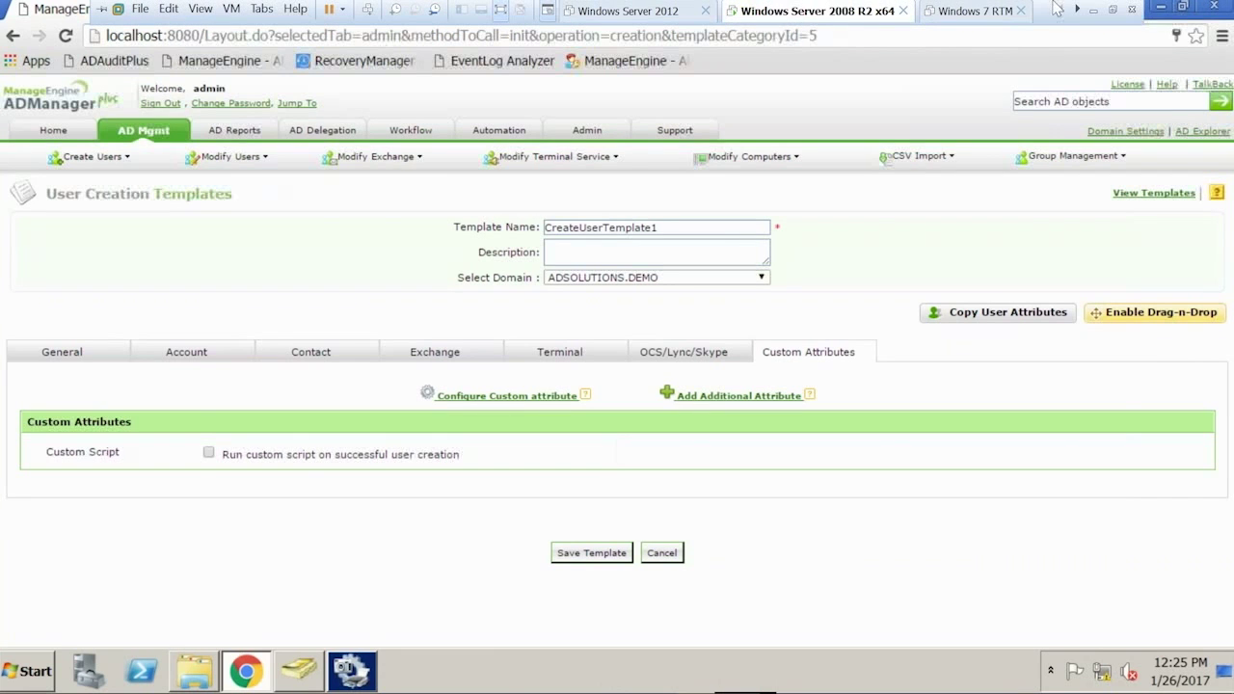
left_click(1091, 11)
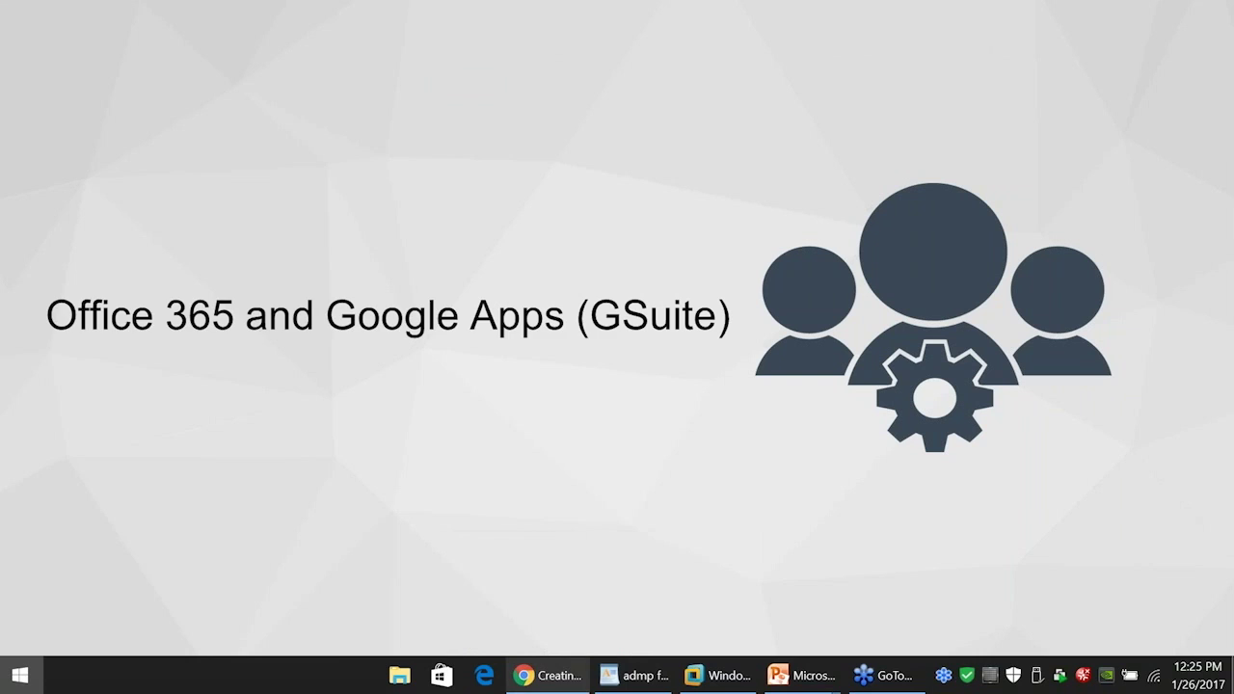
key("super")
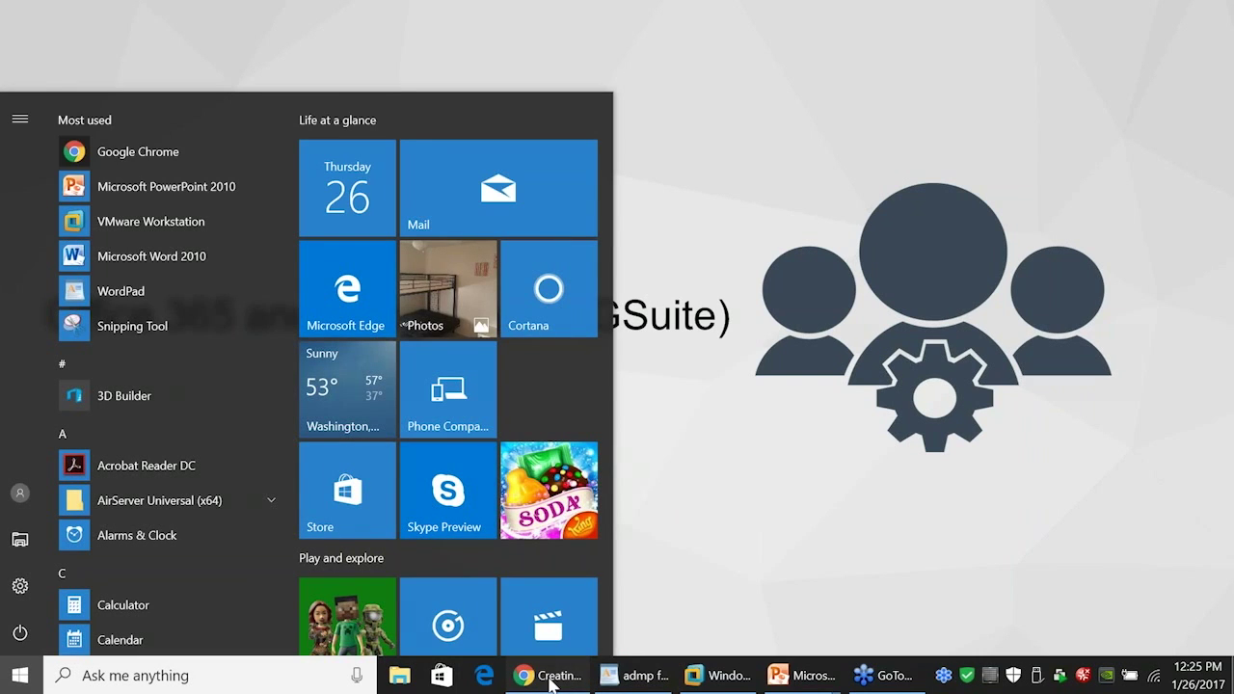
left_click(548, 675)
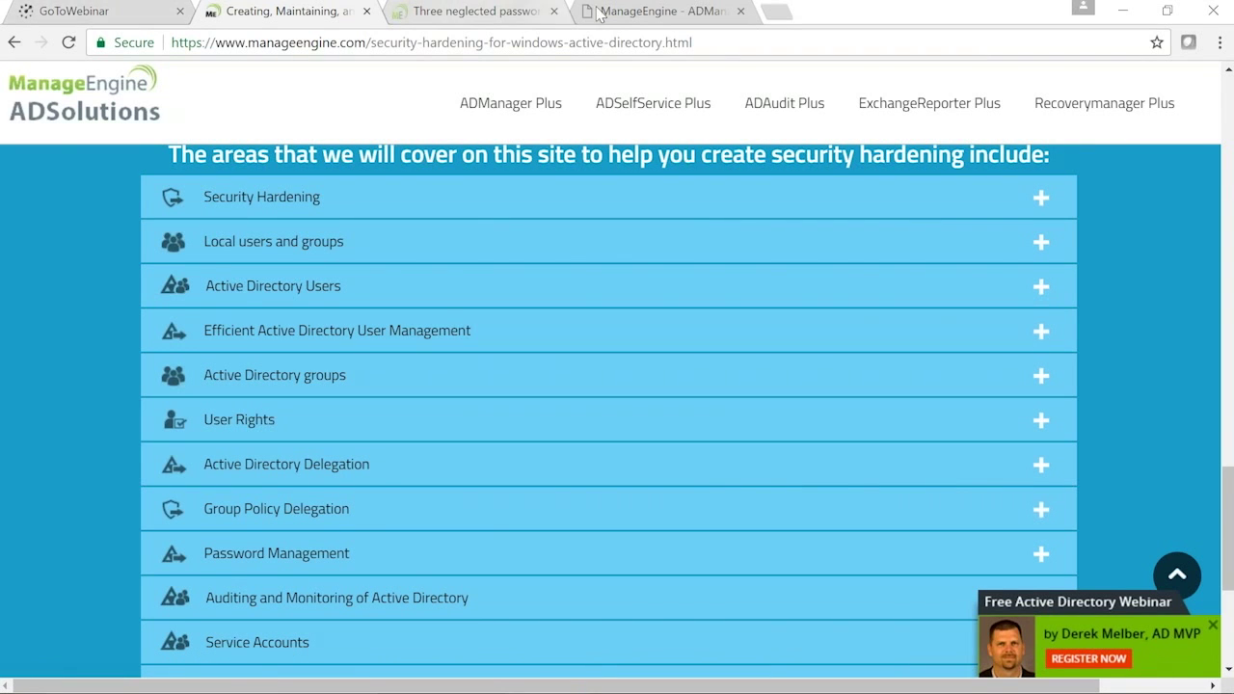
Start a new user creation template from AD Mgmt > User Creation Templates
left_click(641, 12)
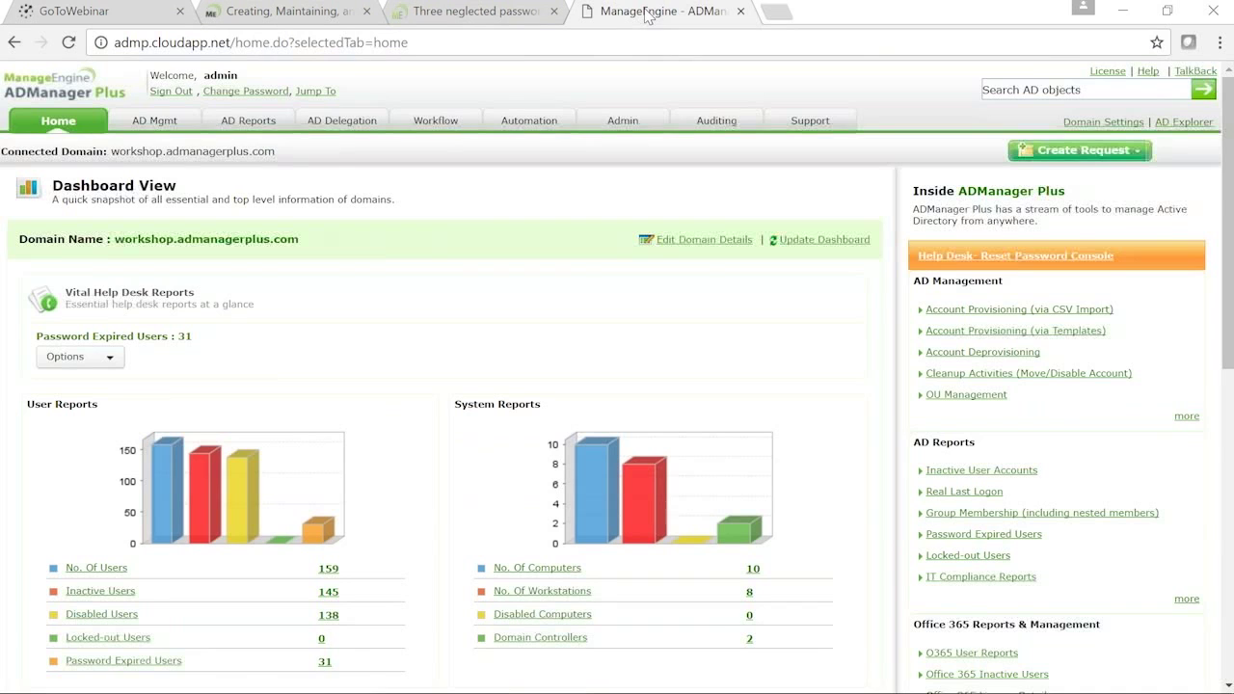
left_click(159, 122)
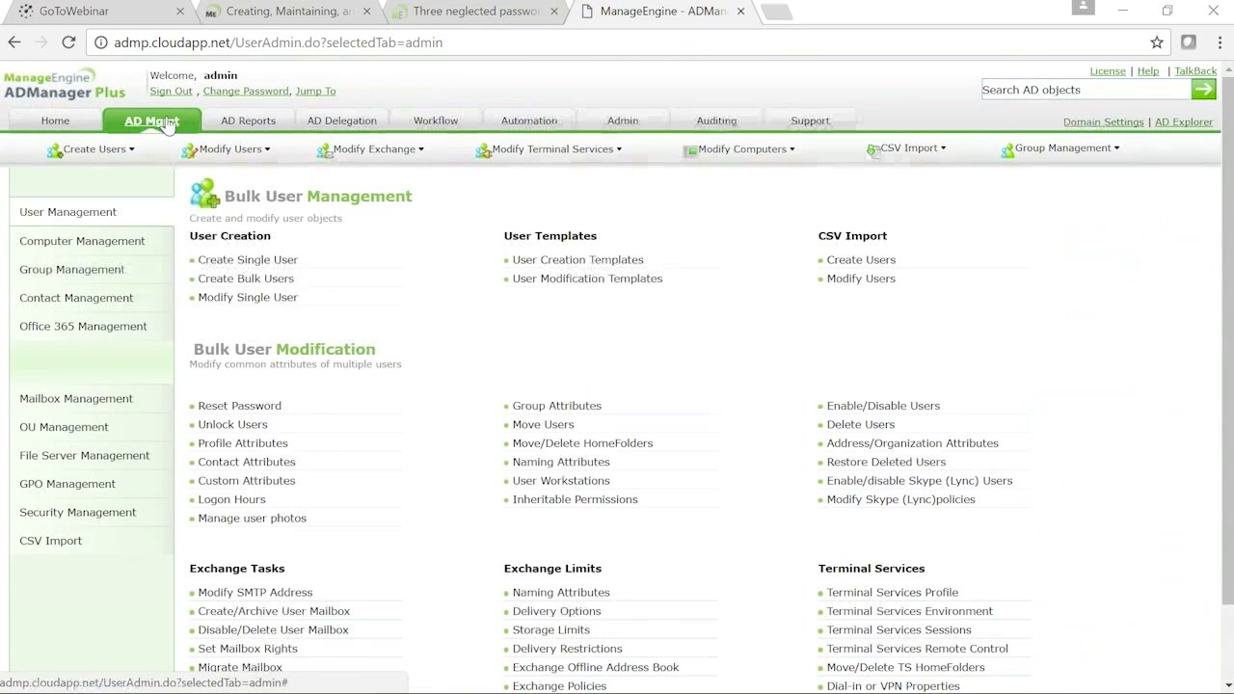
left_click(609, 262)
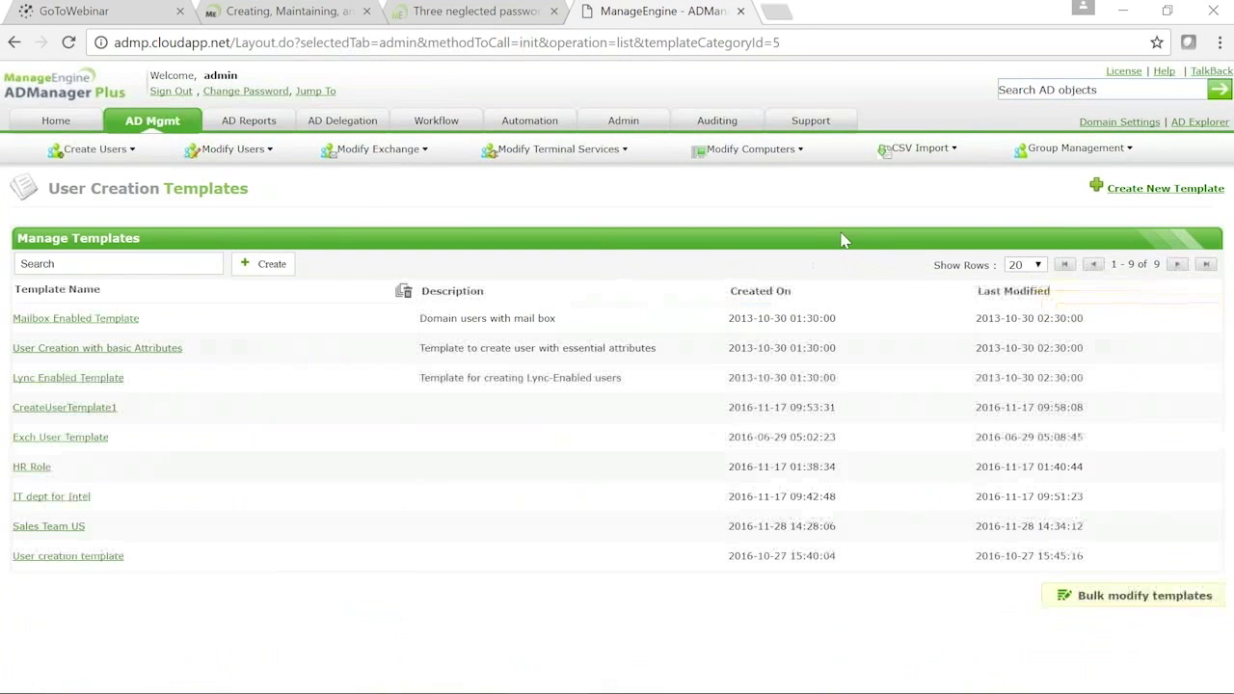
left_click(1126, 192)
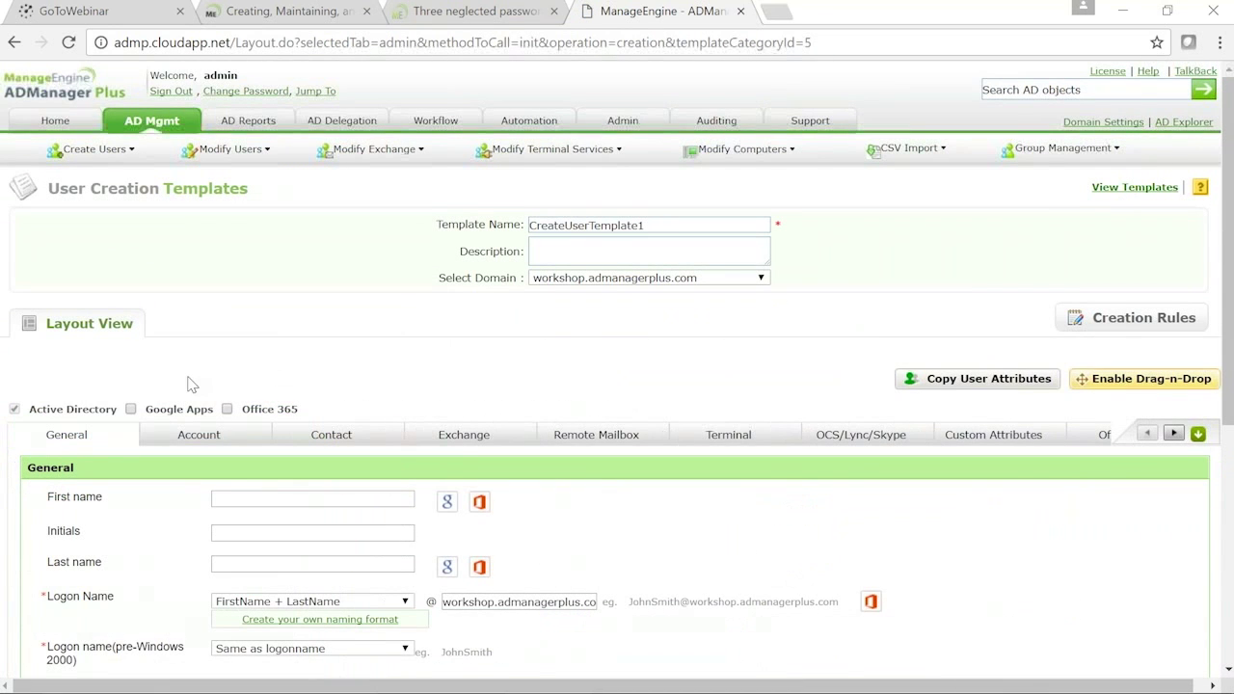
Include Google Apps and Office 365 in the template, then return to the slide show
left_click(131, 409)
left_click(227, 409)
mouse_move(721, 691)
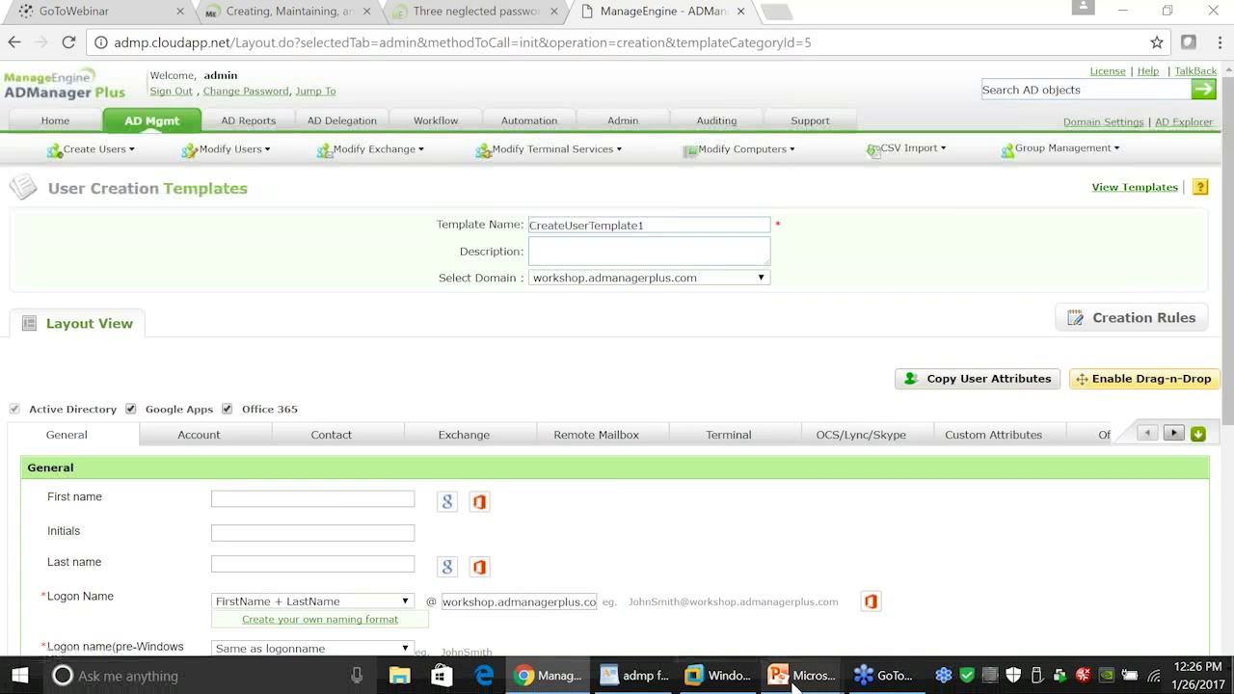
mouse_move(801, 682)
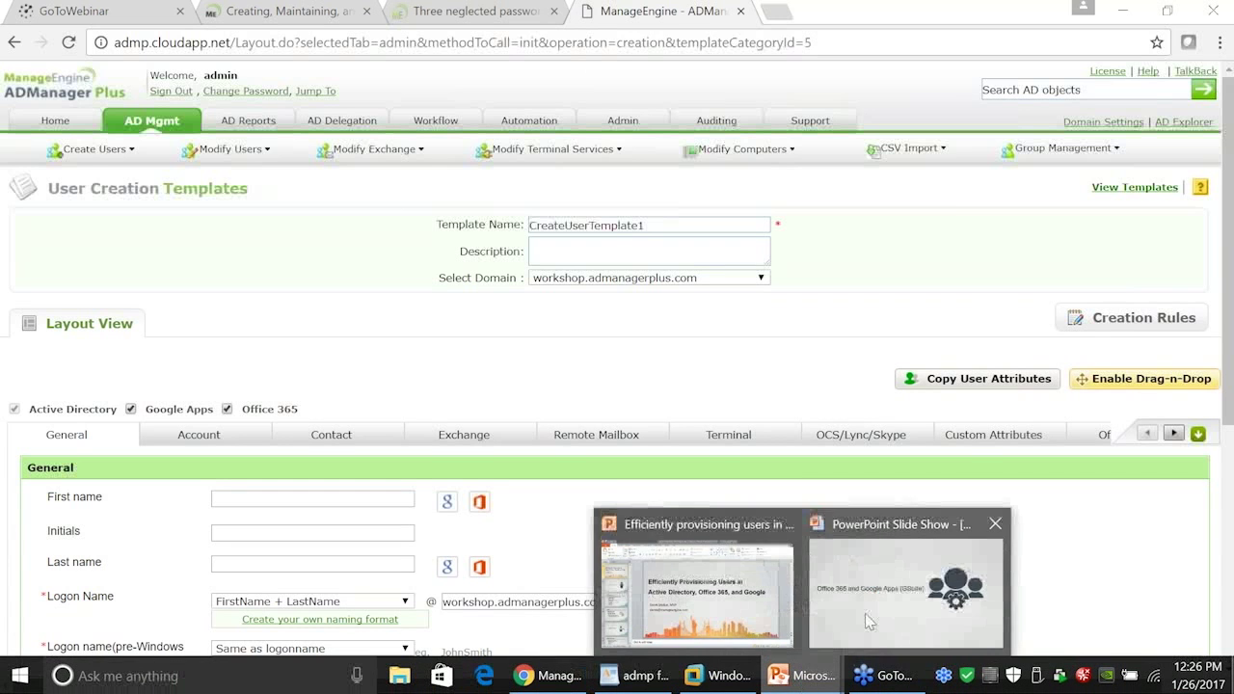
left_click(882, 609)
Advance to the 'ADMP – Office 365 Configuration' slide listing Azure AD module and Dot net 3.5 prerequisites
left_click(688, 314)
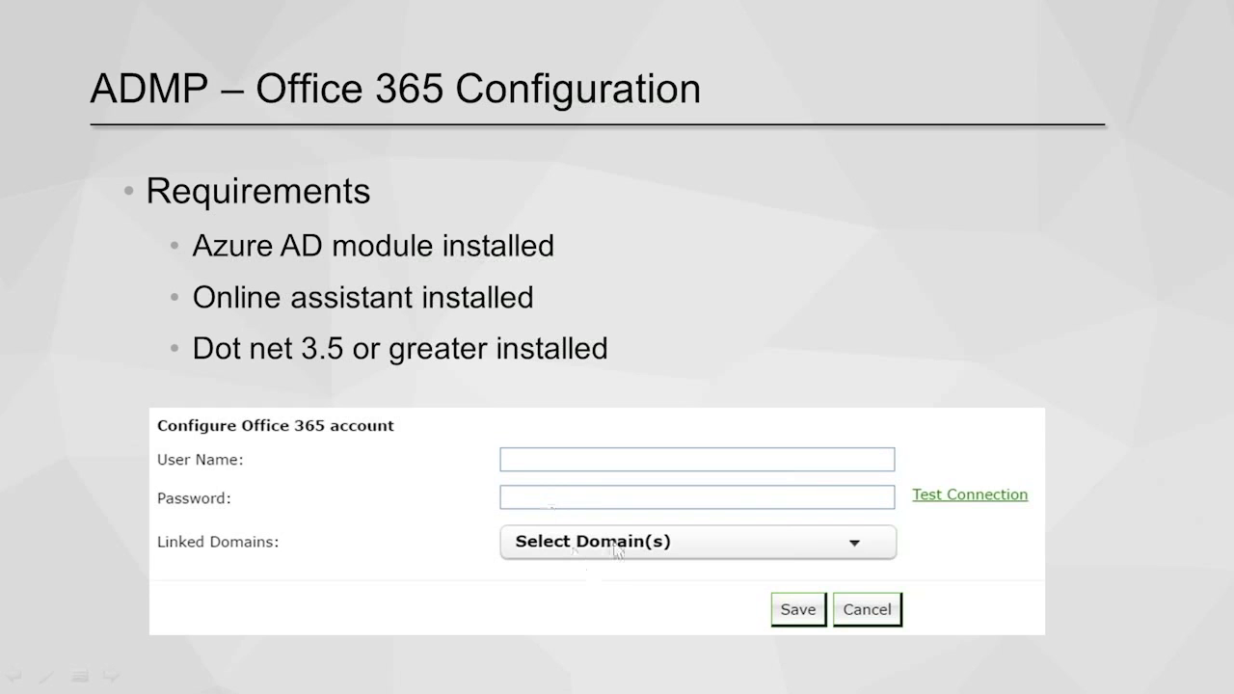
key("super")
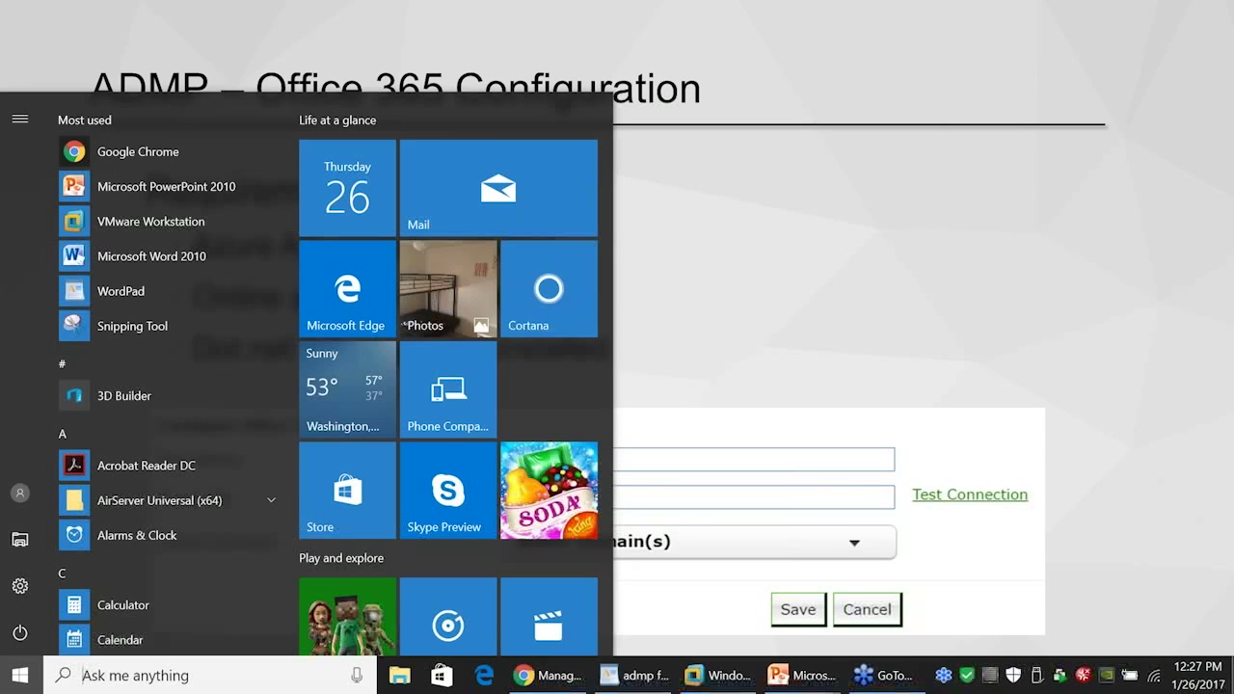
Open the Office 365 account settings, cancel the configure-account form, and go back to the slides
left_click(548, 677)
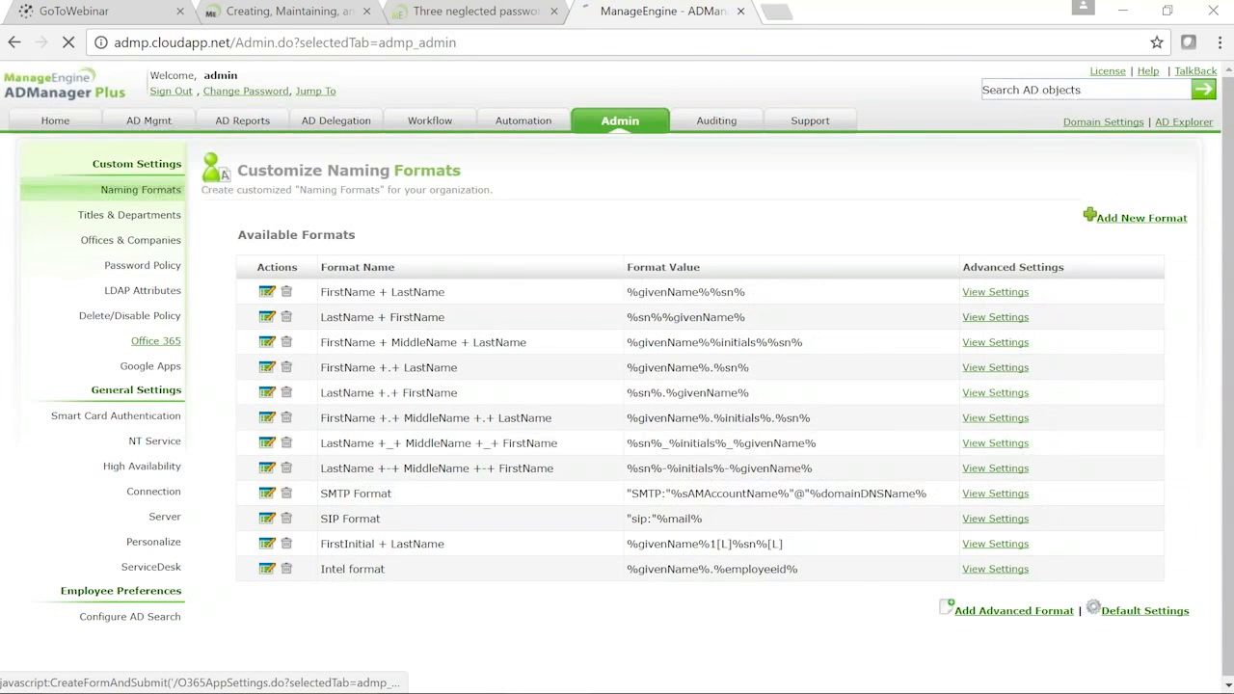
left_click(284, 258)
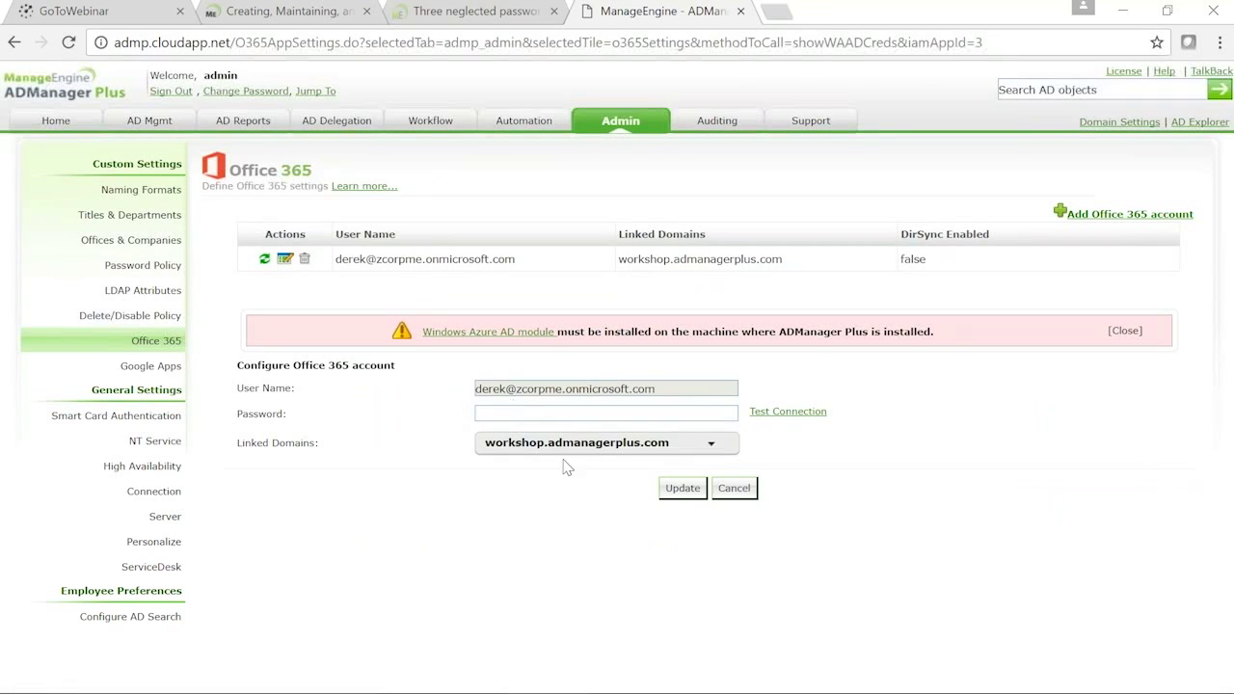
left_click(741, 490)
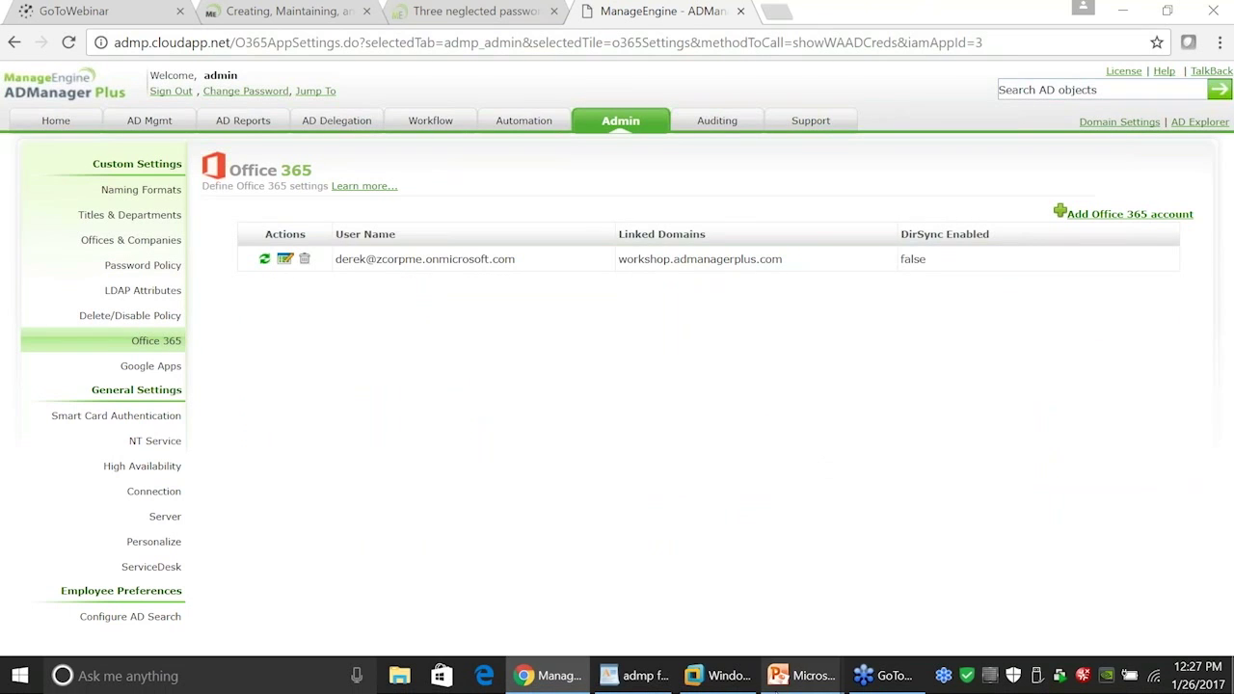
mouse_move(798, 682)
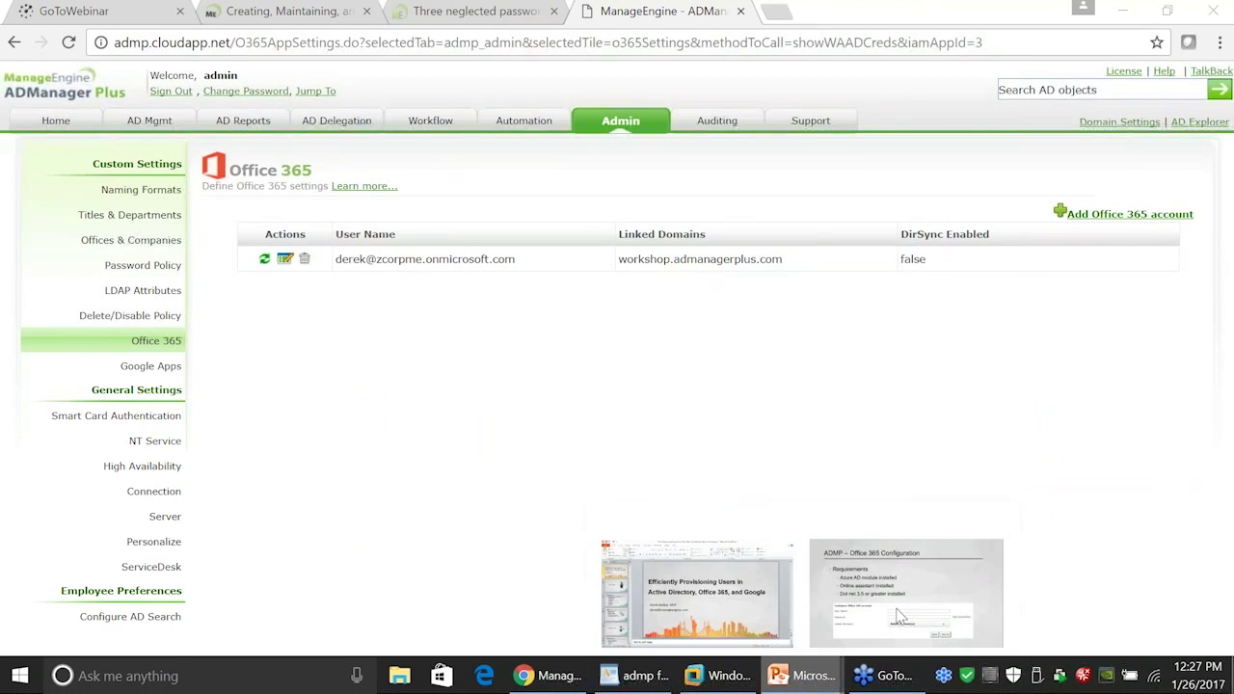
left_click(943, 557)
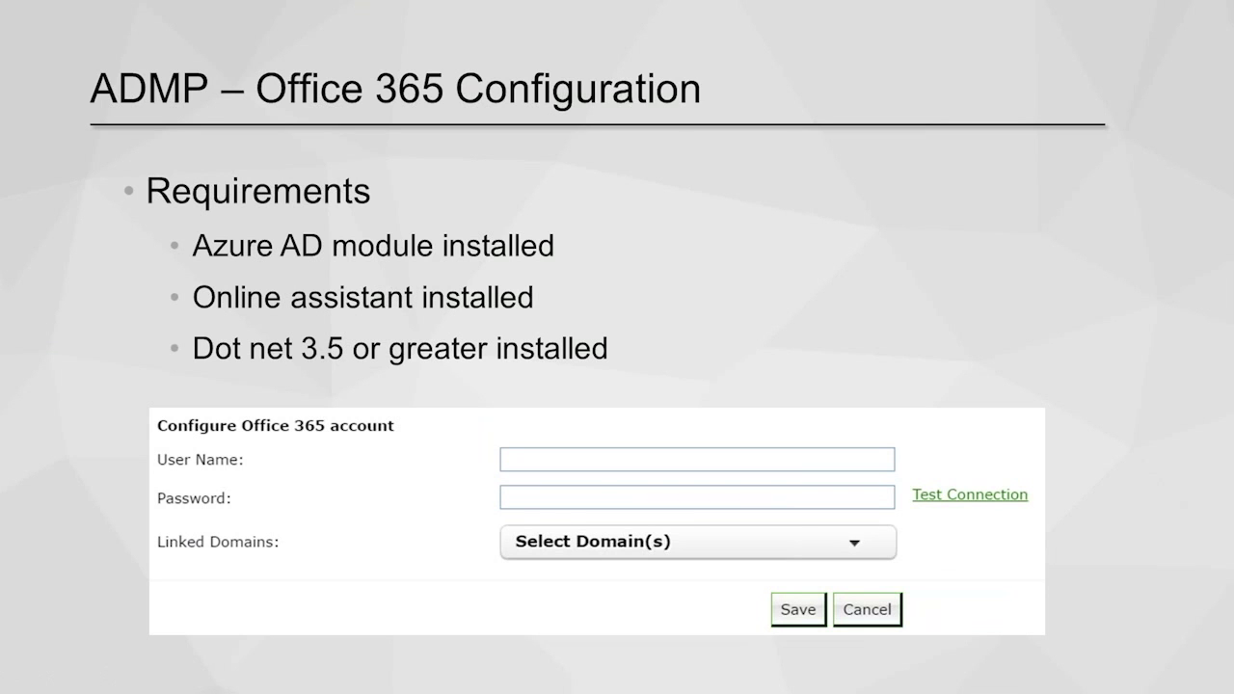
Advance to the slide showing the Office 365 user creation method set to Without DirSync
key("Right")
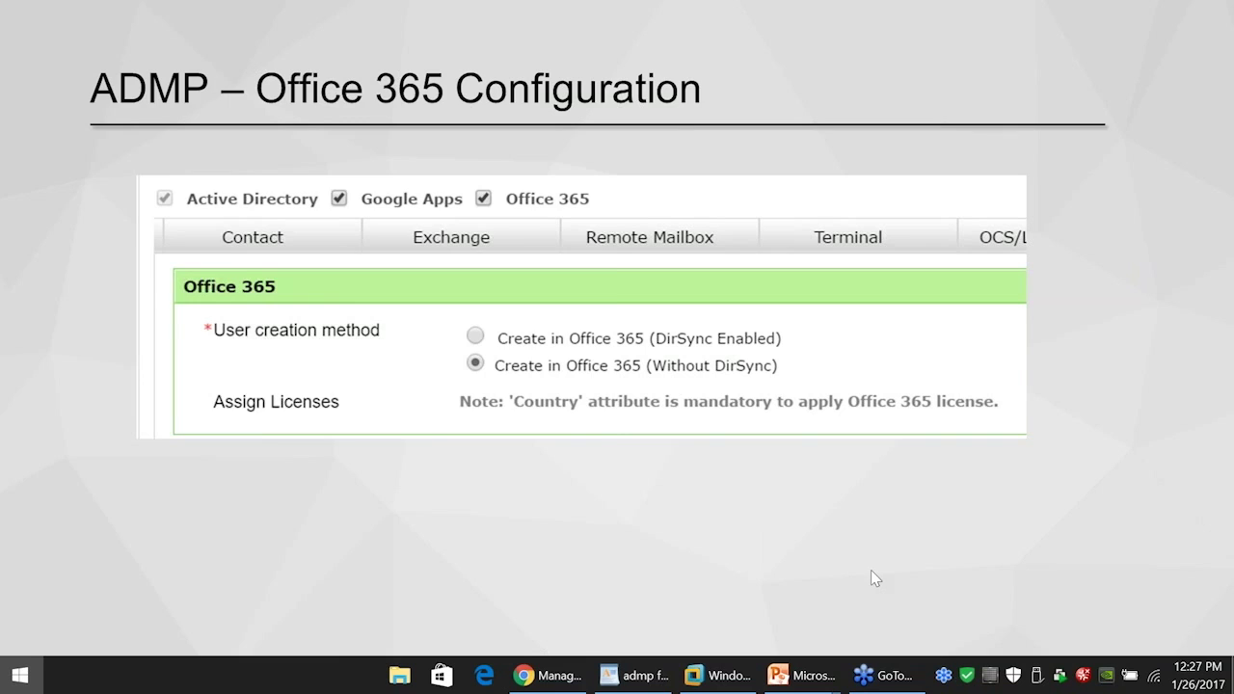
key("super")
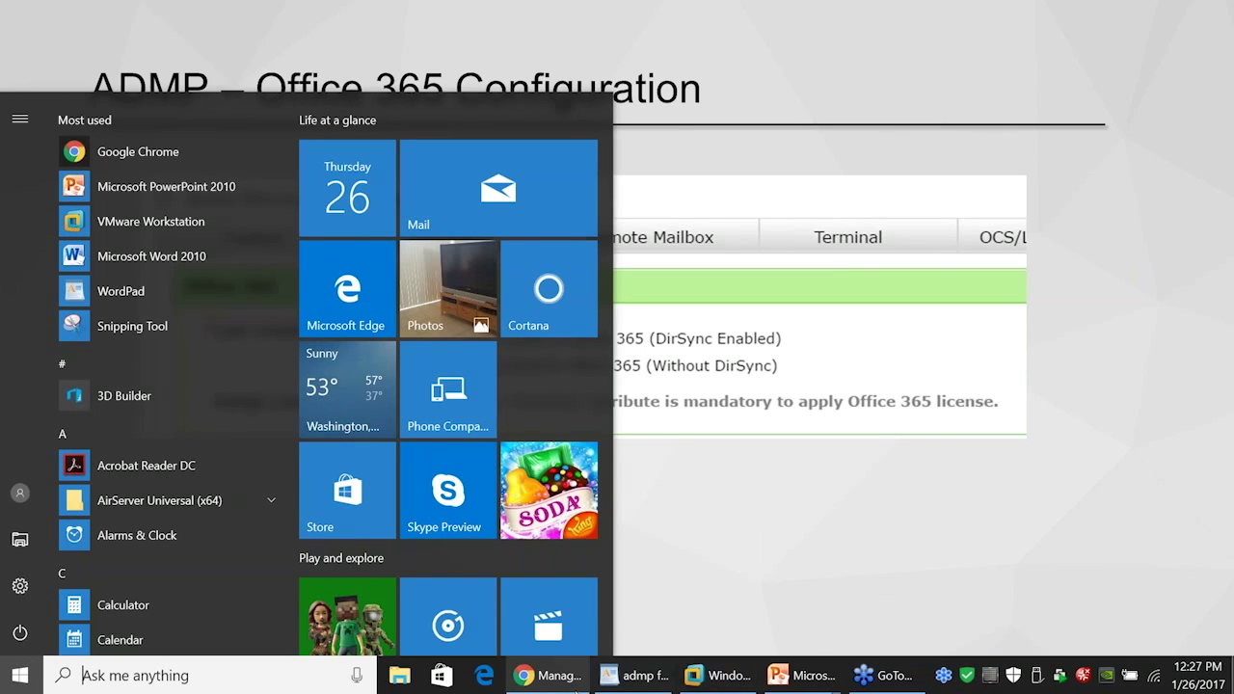
Start another new user creation template from AD Mgmt > User Creation Templates
left_click(558, 681)
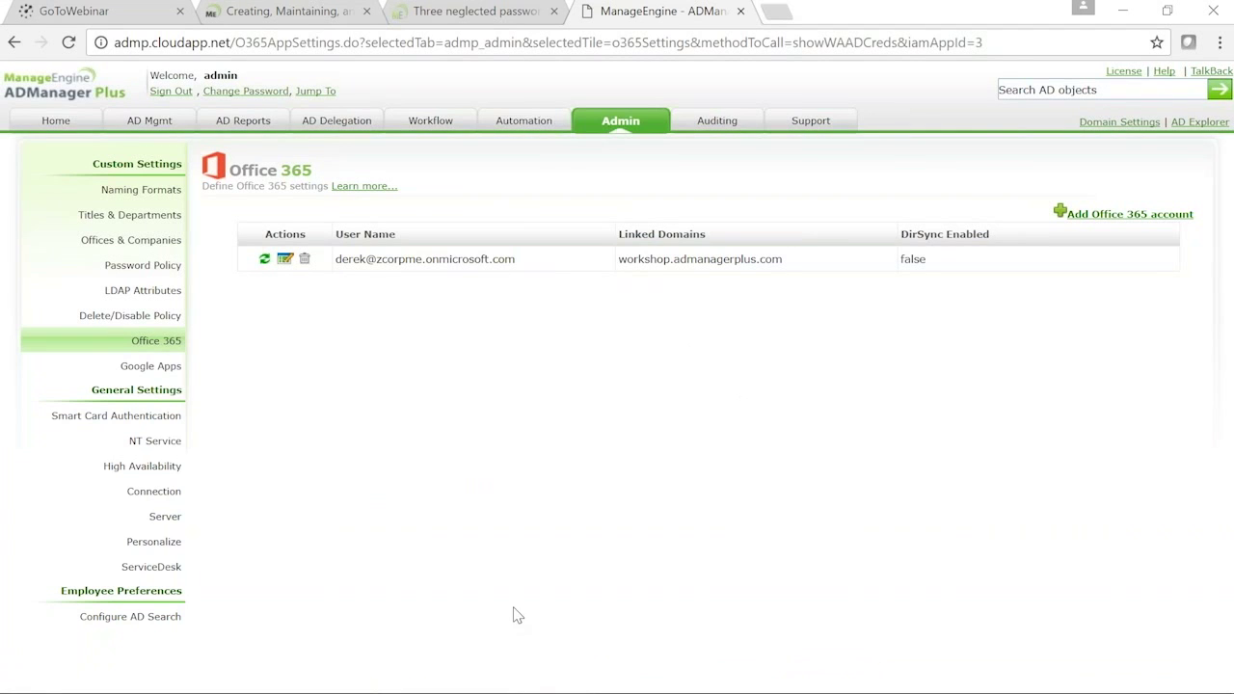
left_click(154, 123)
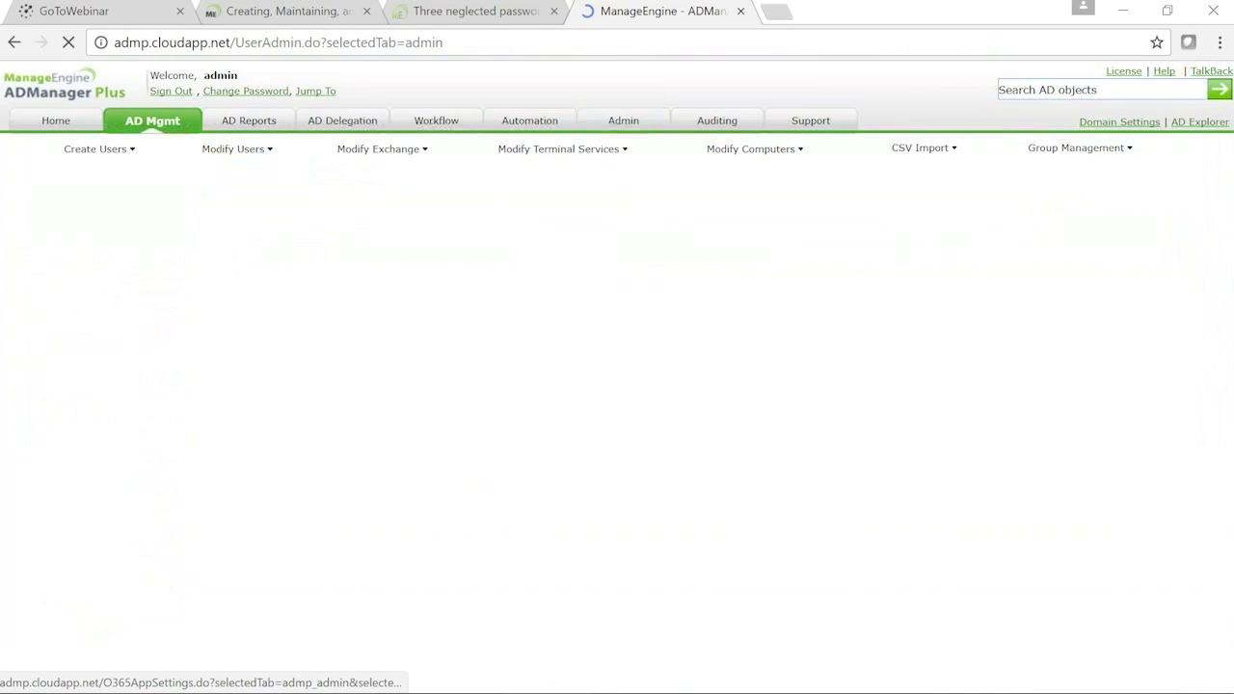
left_click(596, 261)
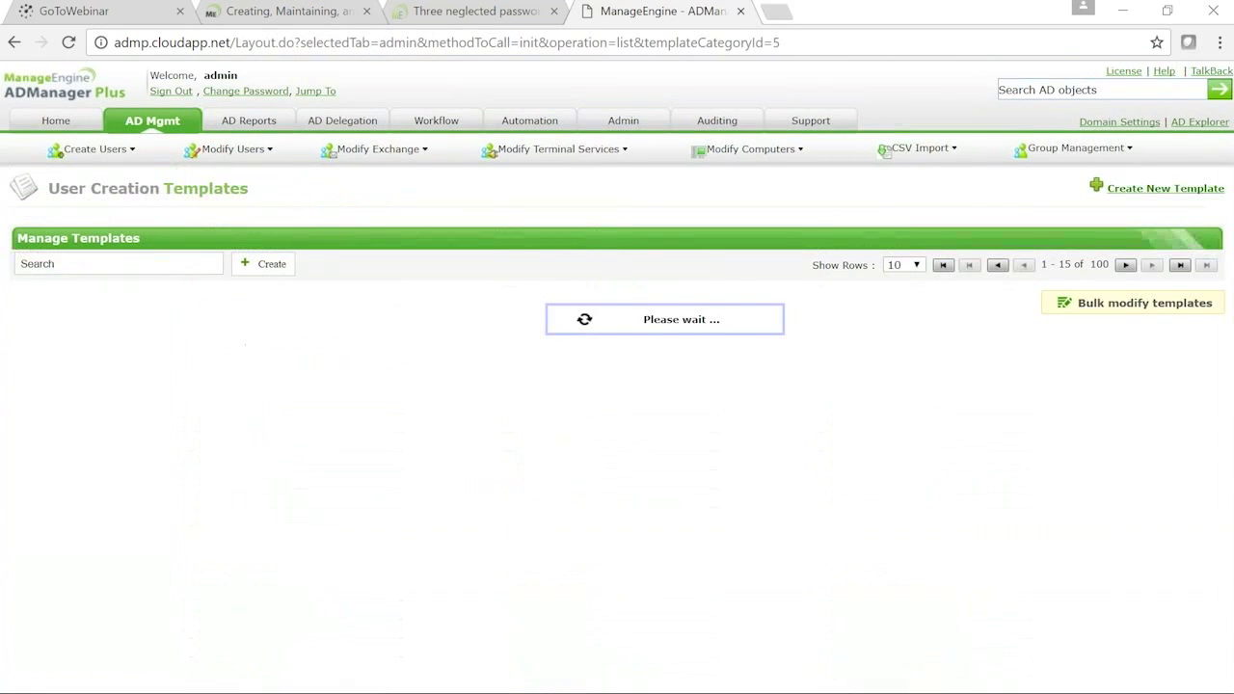
left_click(1123, 189)
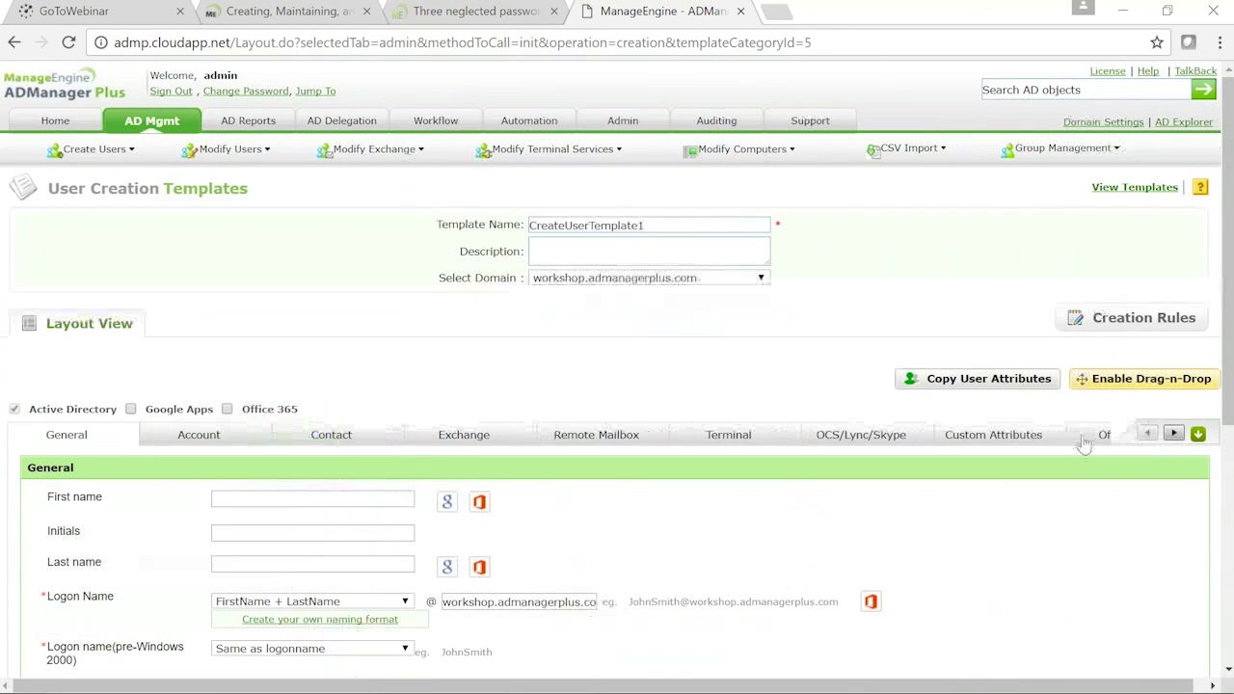
Show the template's Office 365 settings and expand the Office 365 (Plan E3) licence list
left_click(1095, 442)
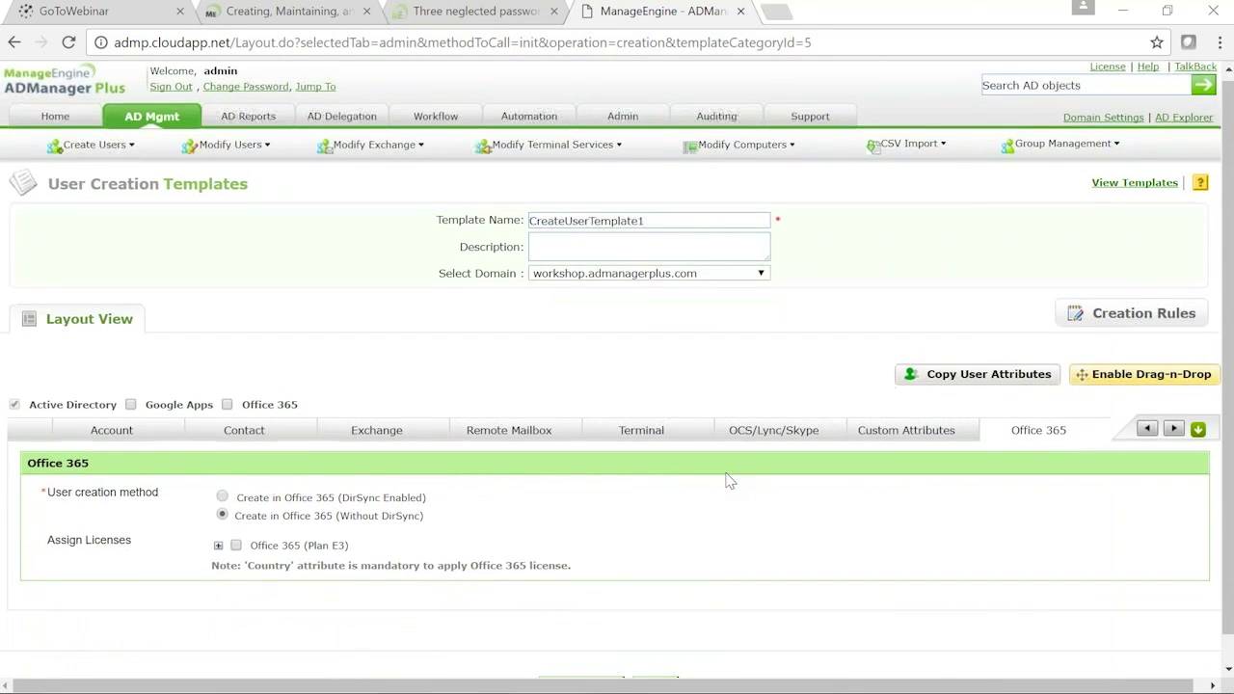
scroll(578, 482, "down", 1)
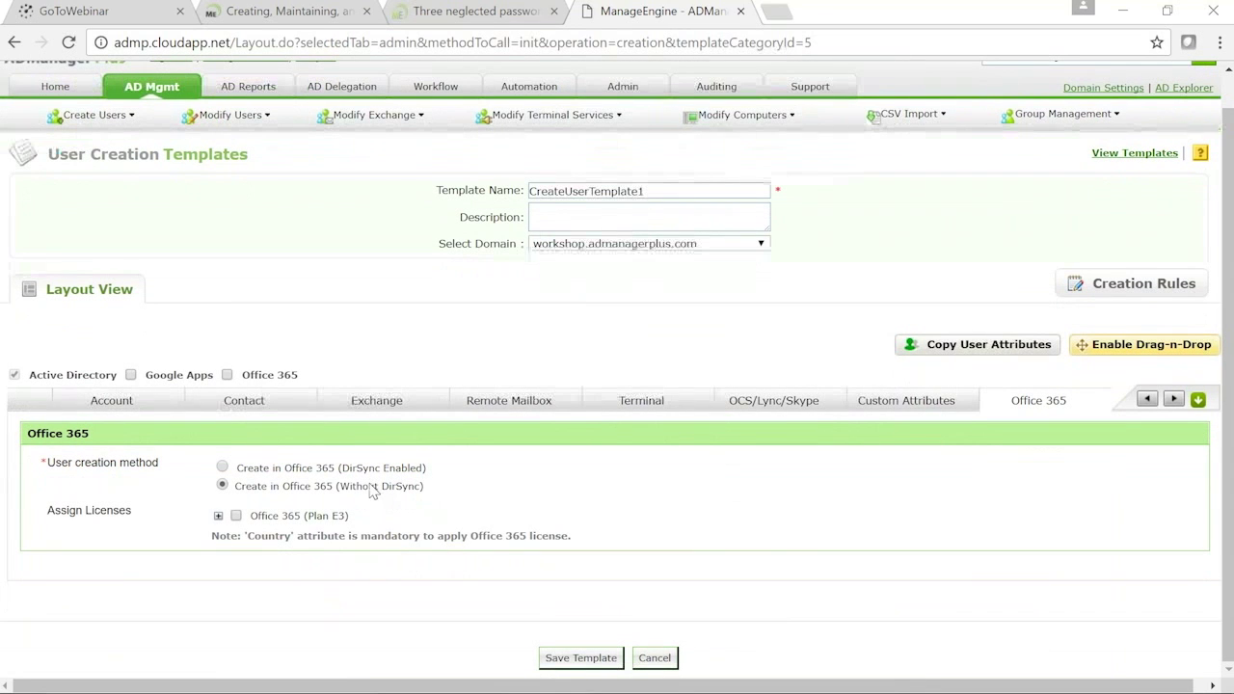
left_click(219, 516)
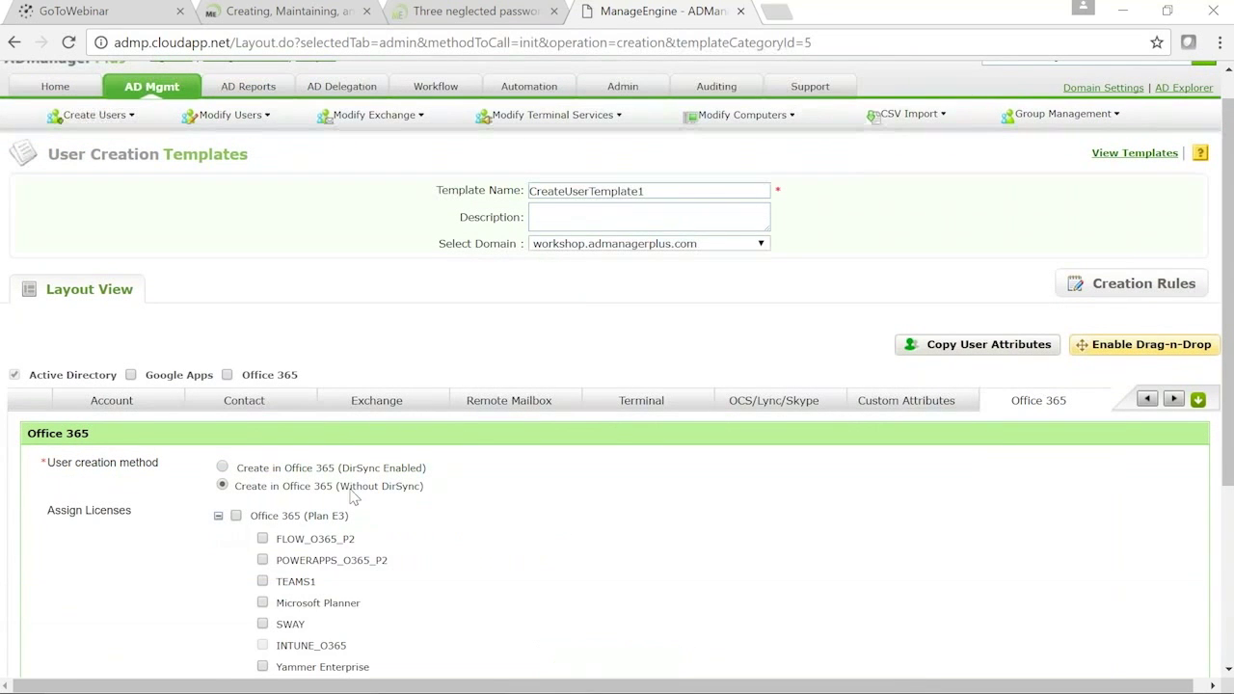
scroll(434, 492, "down", 3)
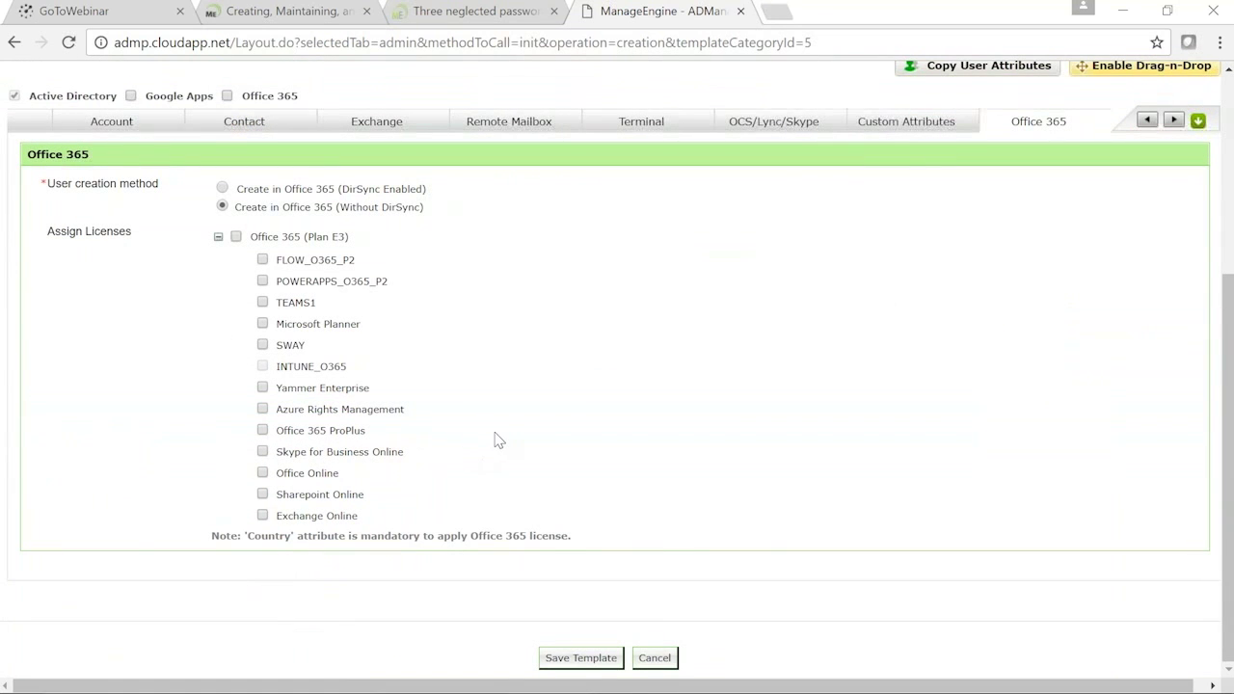
scroll(501, 438, "up", 2)
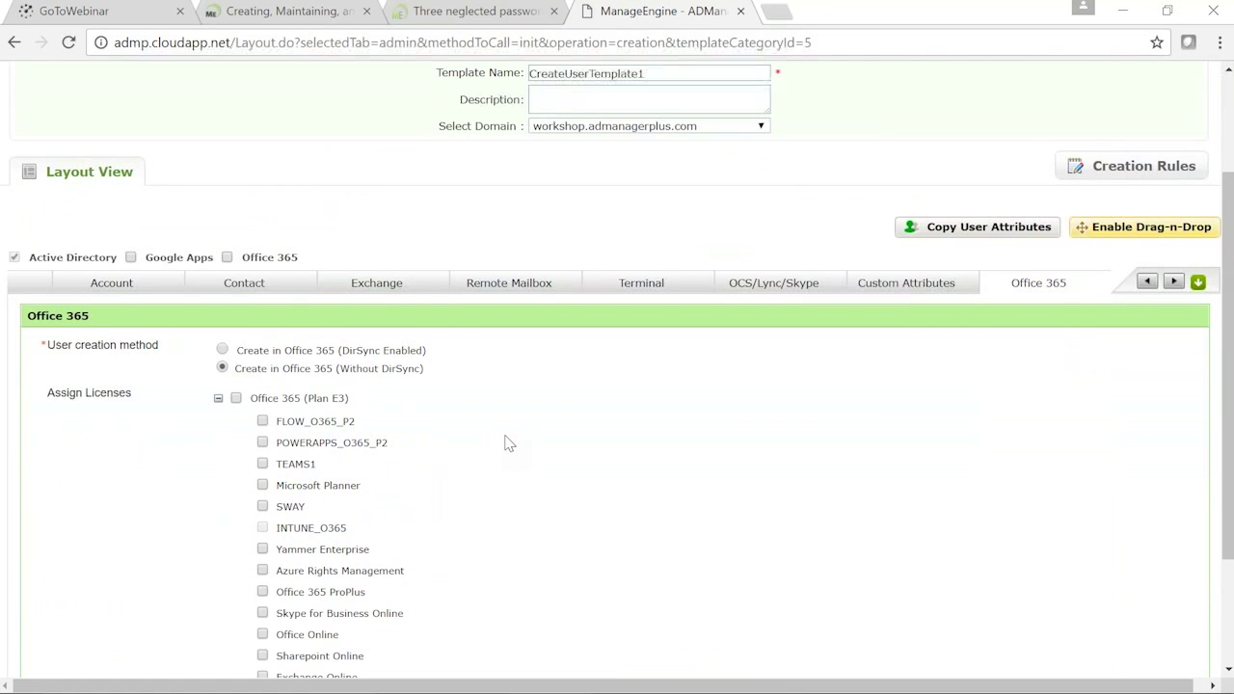
Return to the slide show and advance to the 'ADMP – Google Apps (Gsuite) Configuration' slide
mouse_move(799, 686)
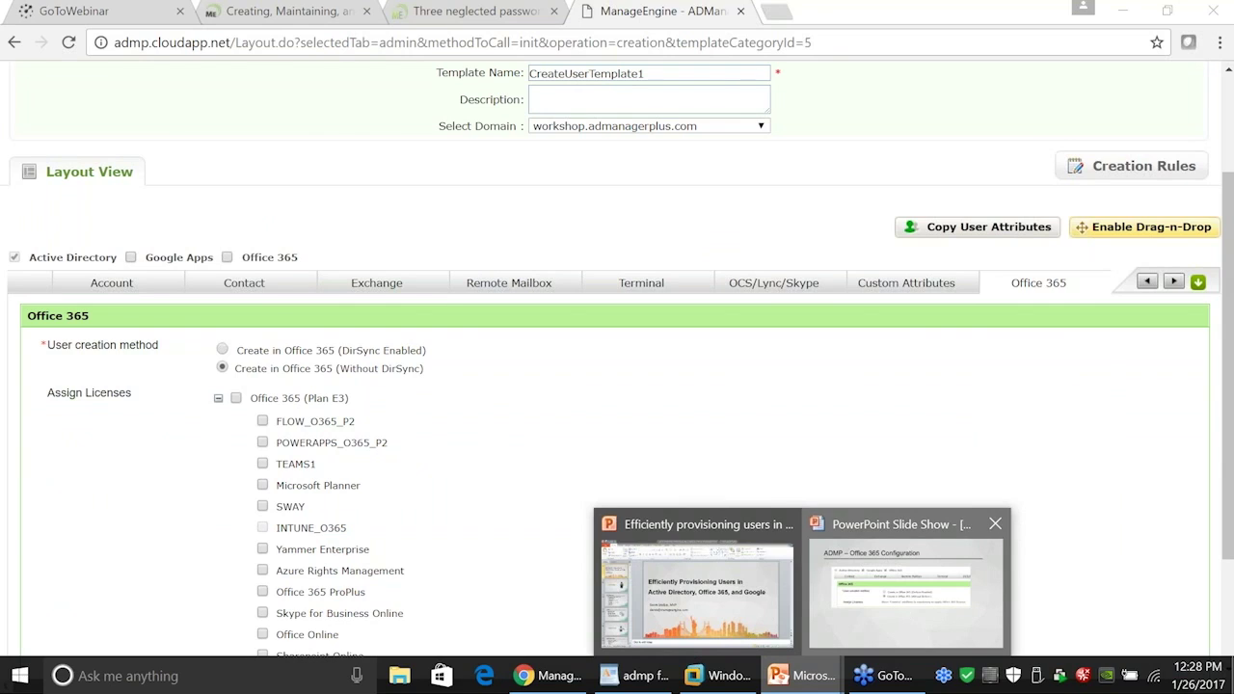
left_click(904, 613)
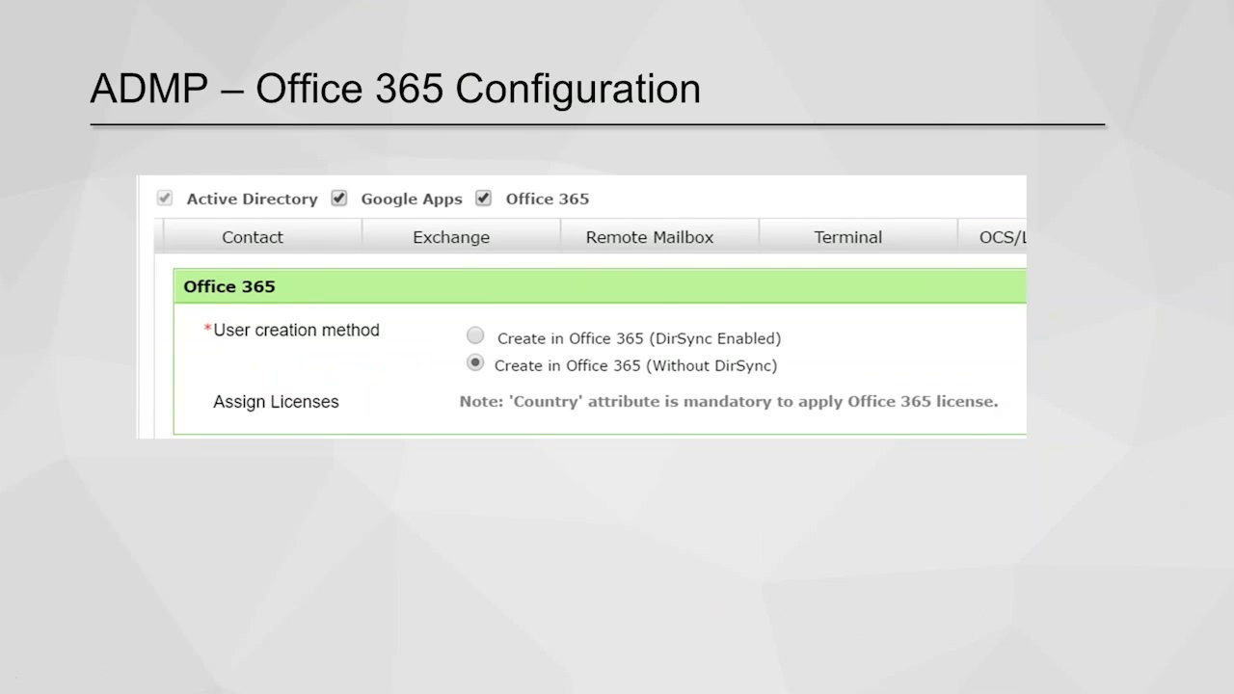
key("Right")
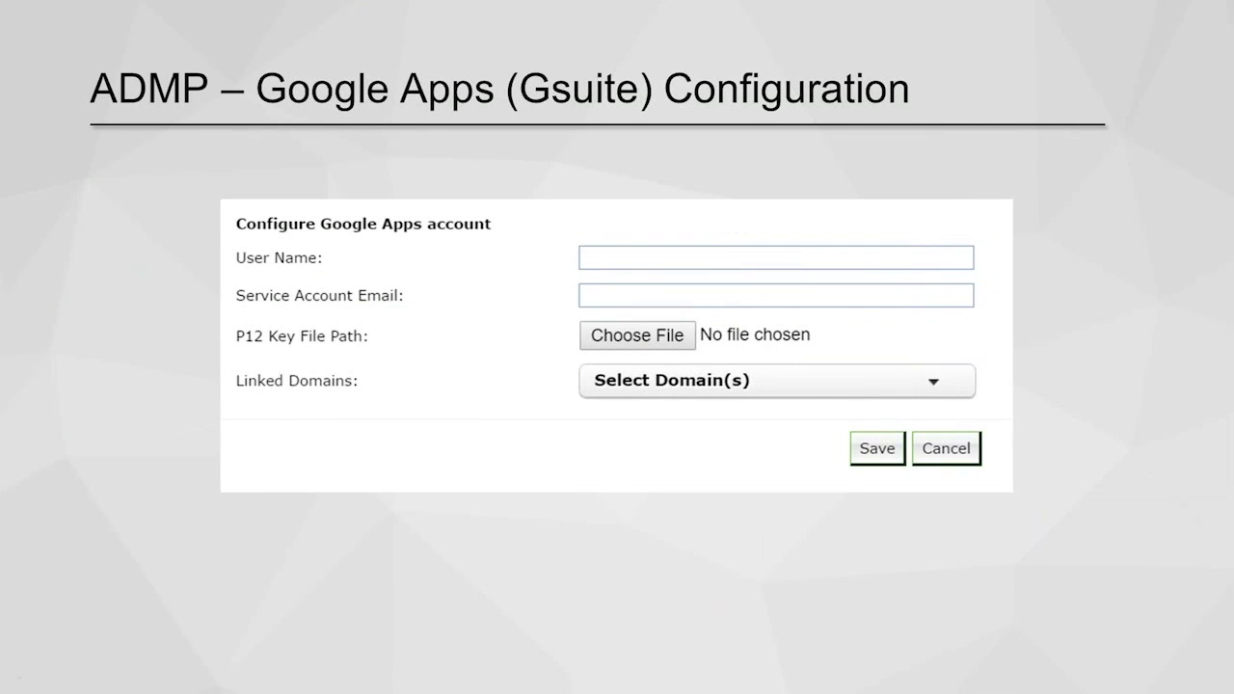